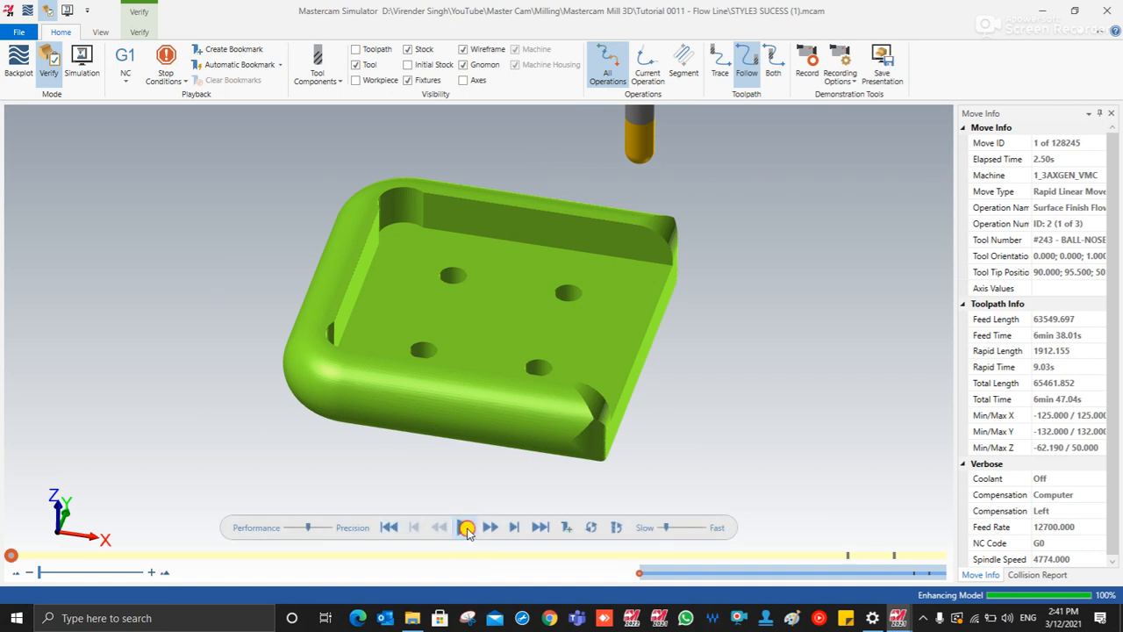
- Run the flowline finishing verification at maximum playback speed and examine the machined rounded edges, then return to the toolpath model
left_click_drag(662, 538, 699, 527)
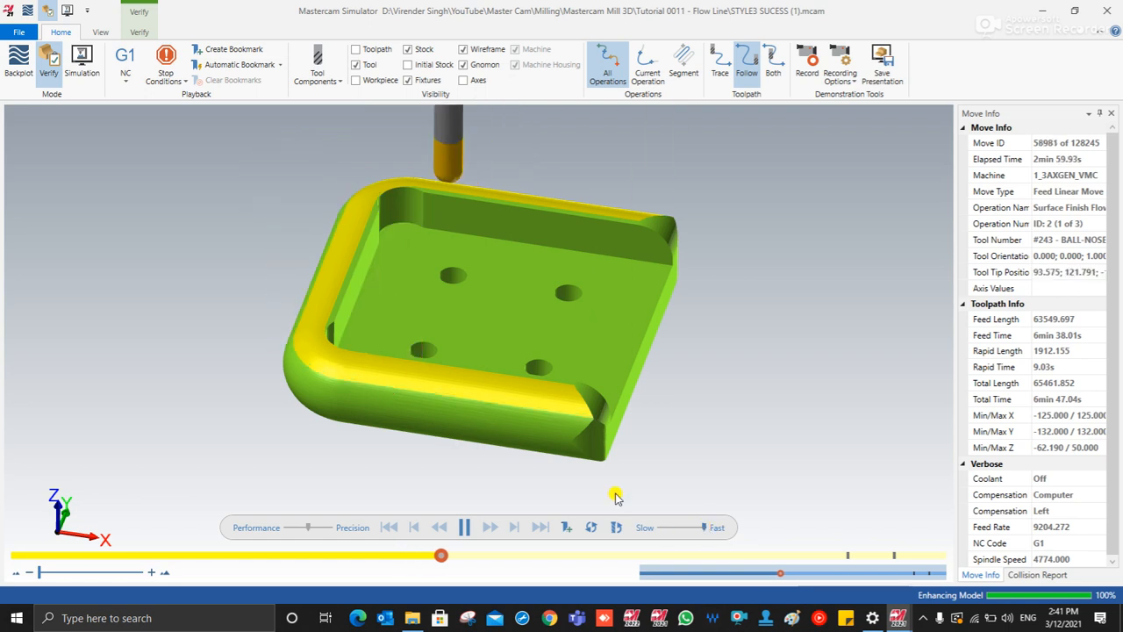
left_click(138, 31)
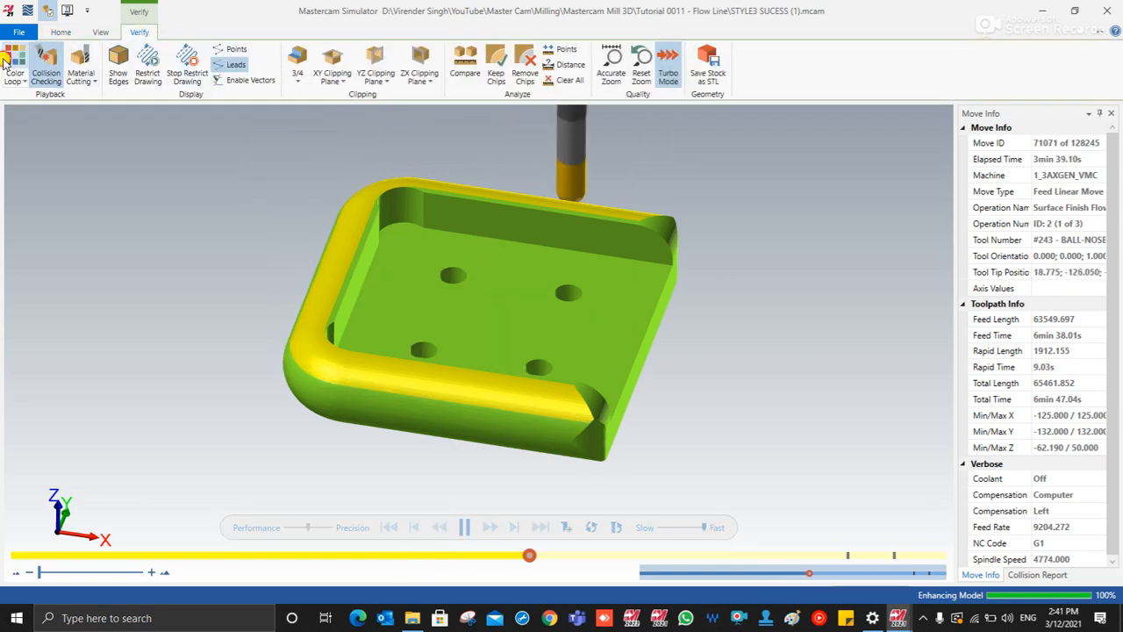
left_click(60, 32)
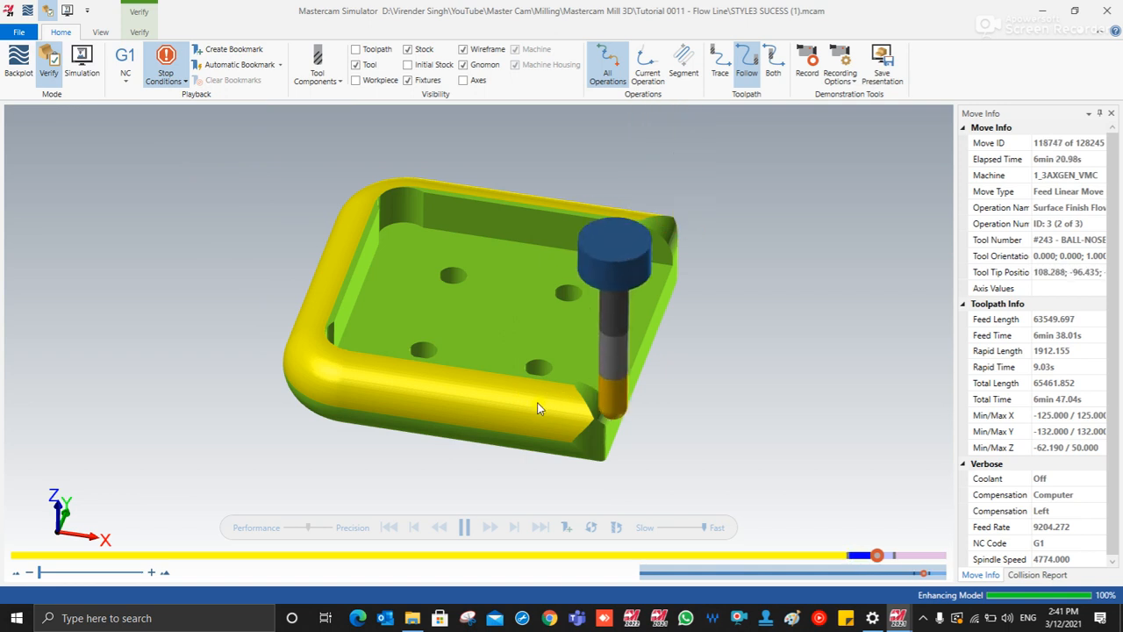
middle_click_drag(649, 416, 595, 416)
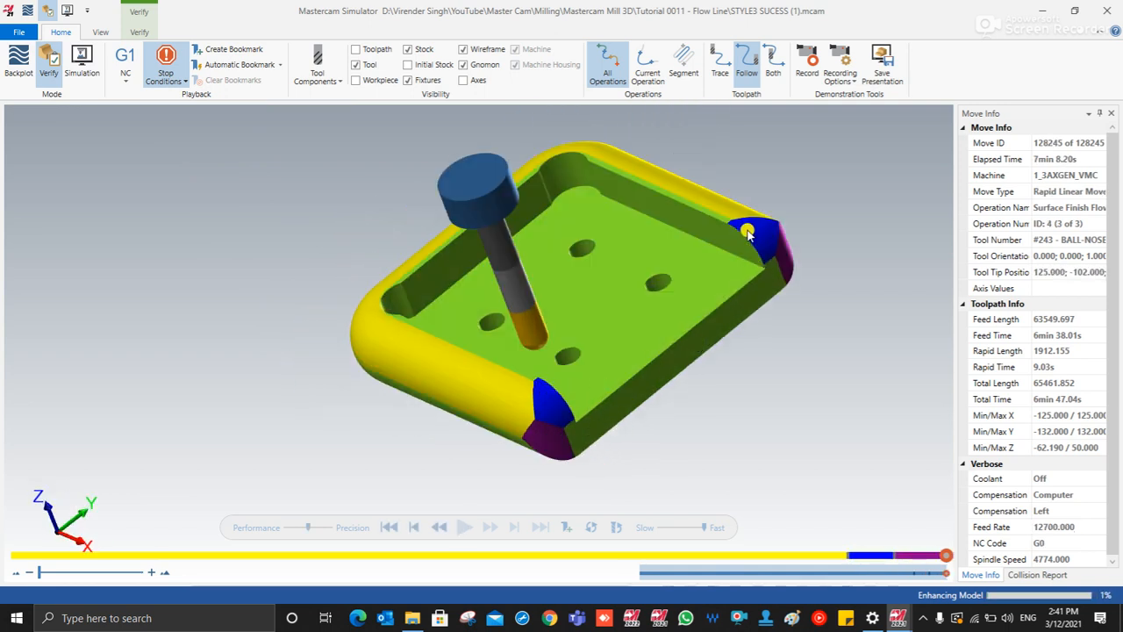
middle_click_drag(715, 326, 729, 313)
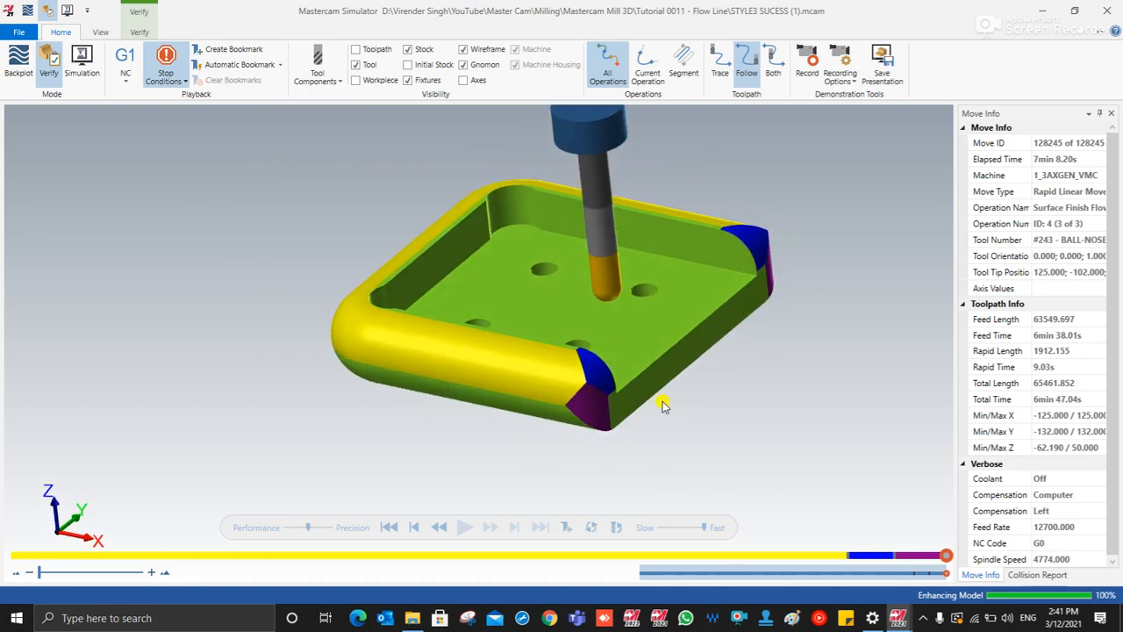
middle_click_drag(662, 404, 684, 398)
middle_click_drag(489, 353, 502, 357)
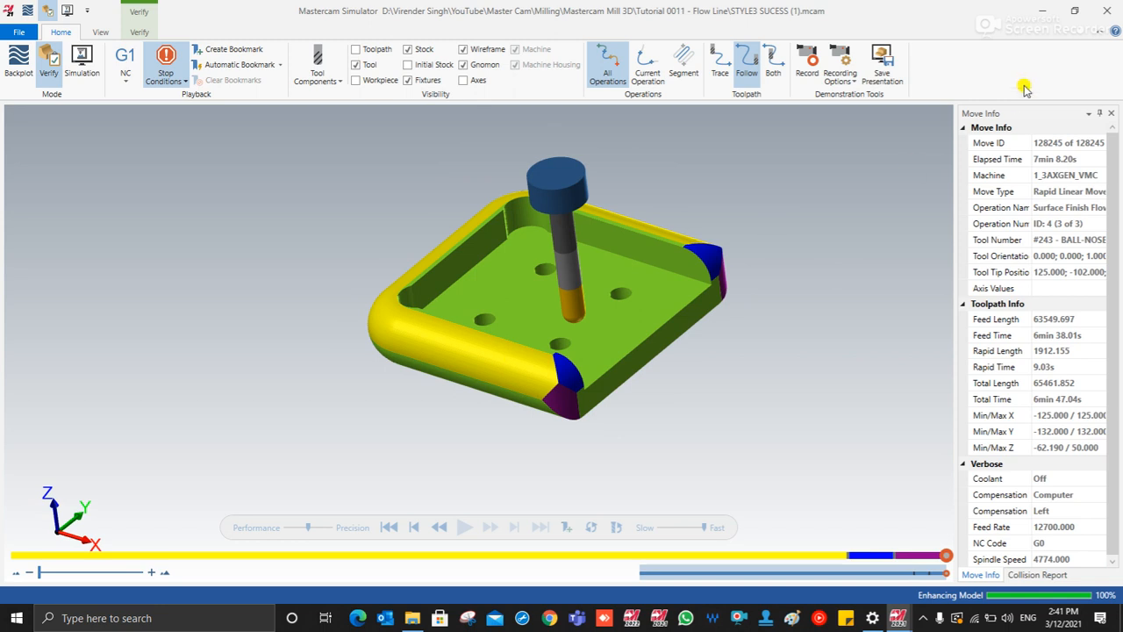
left_click(1042, 11)
- Delete the three existing Surface Finish Flowline operations from the toolpath group, keeping the stock model operation
right_click(433, 261)
left_click(430, 319)
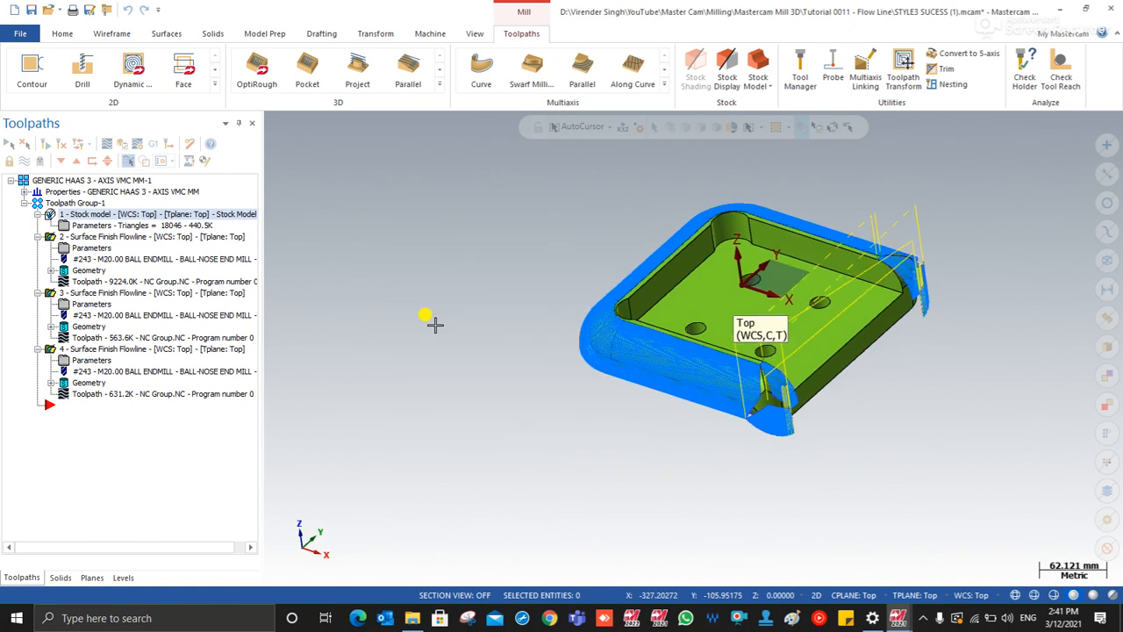
scroll(388, 303, "up", 1)
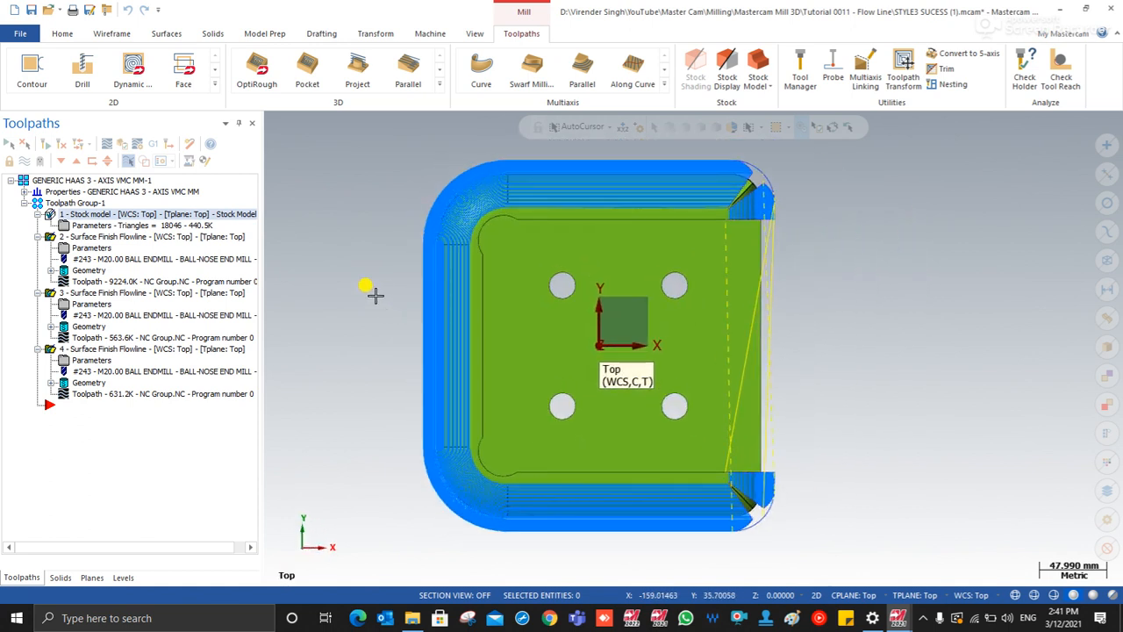
left_click(53, 243)
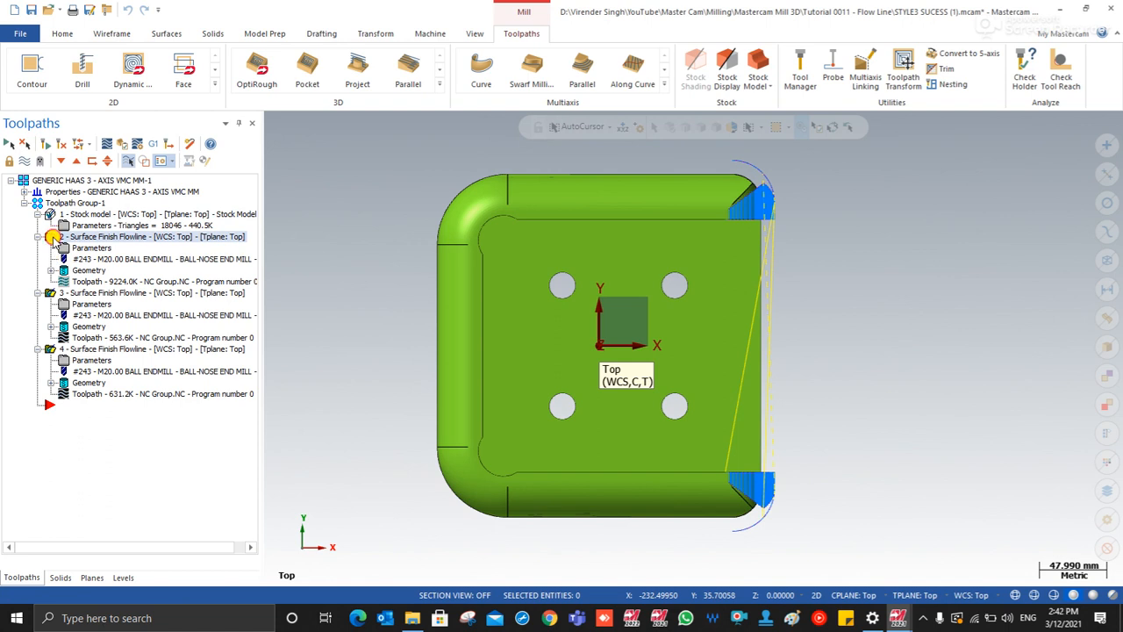
left_click(44, 180)
left_click(50, 213)
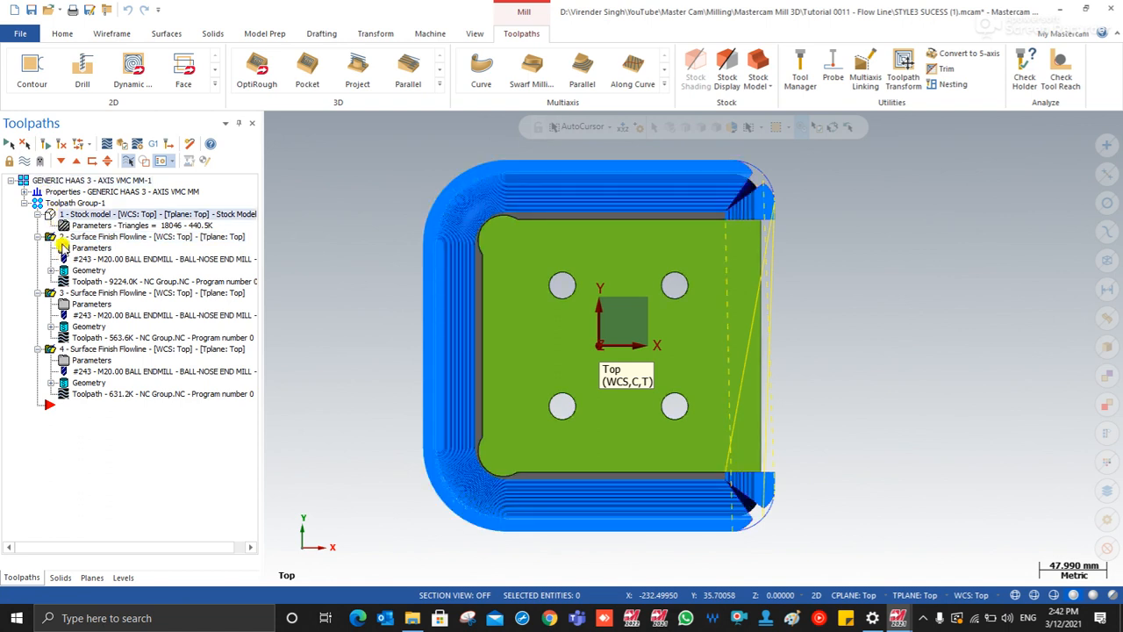
key("Delete")
key("Return")
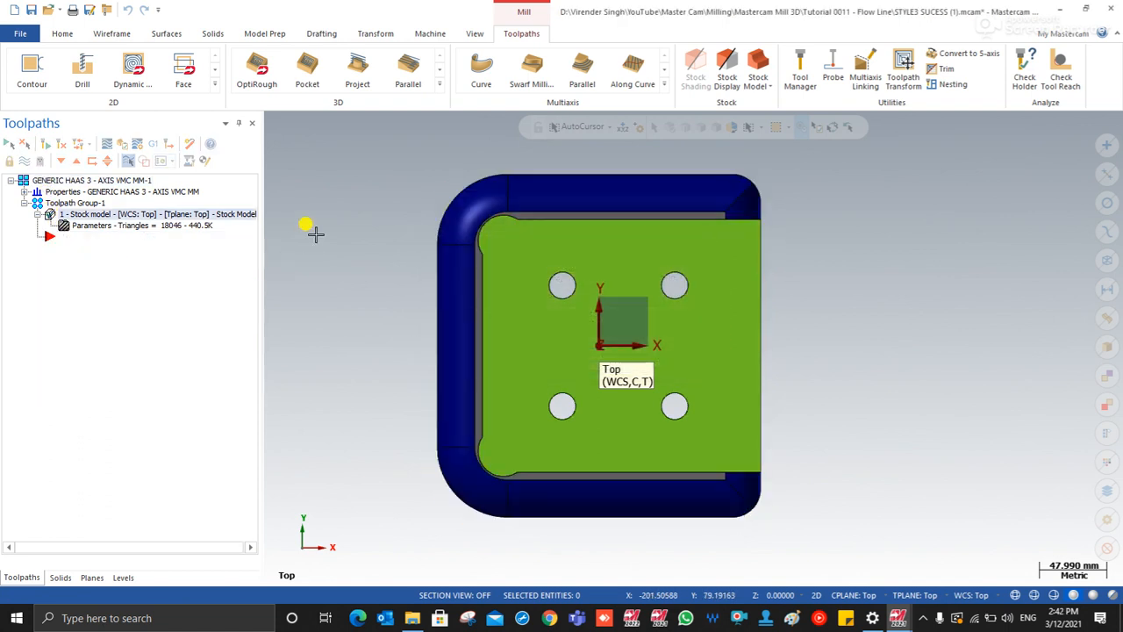
- Create a 3D Flowline finishing toolpath using the five adjoining rounded outer faces around the closed sides as drive surfaces
right_click(319, 237)
left_click(325, 286)
mouse_move(597, 307)
middle_mouse_down()
mouse_move(609, 307)
mouse_move(630, 260)
mouse_move(580, 218)
mouse_move(583, 250)
mouse_move(573, 243)
middle_mouse_up()
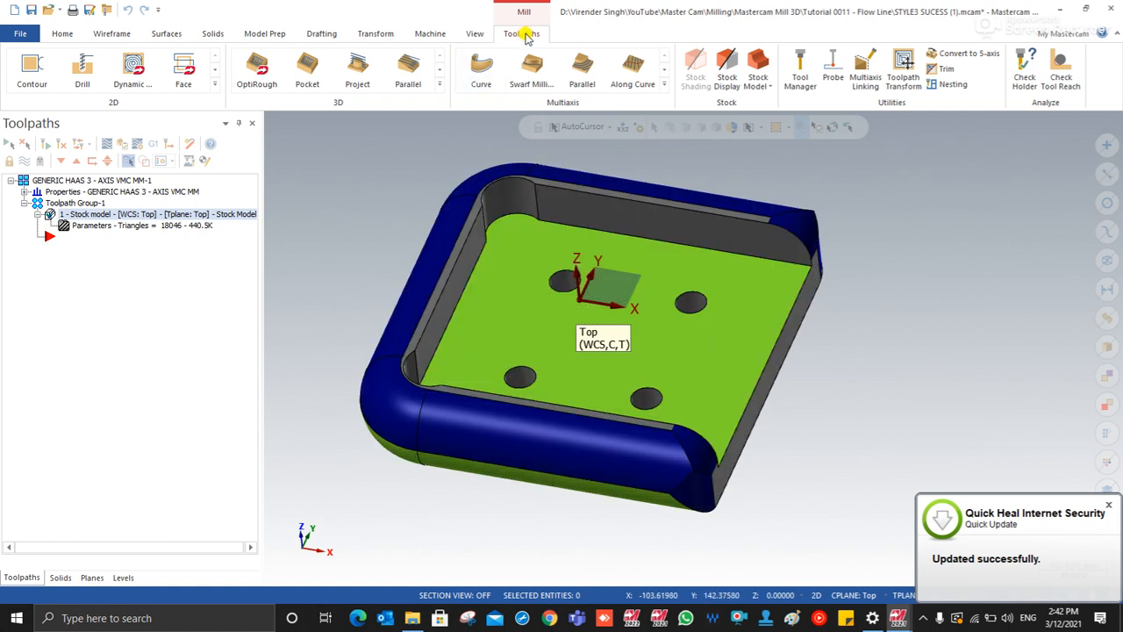
left_click(439, 85)
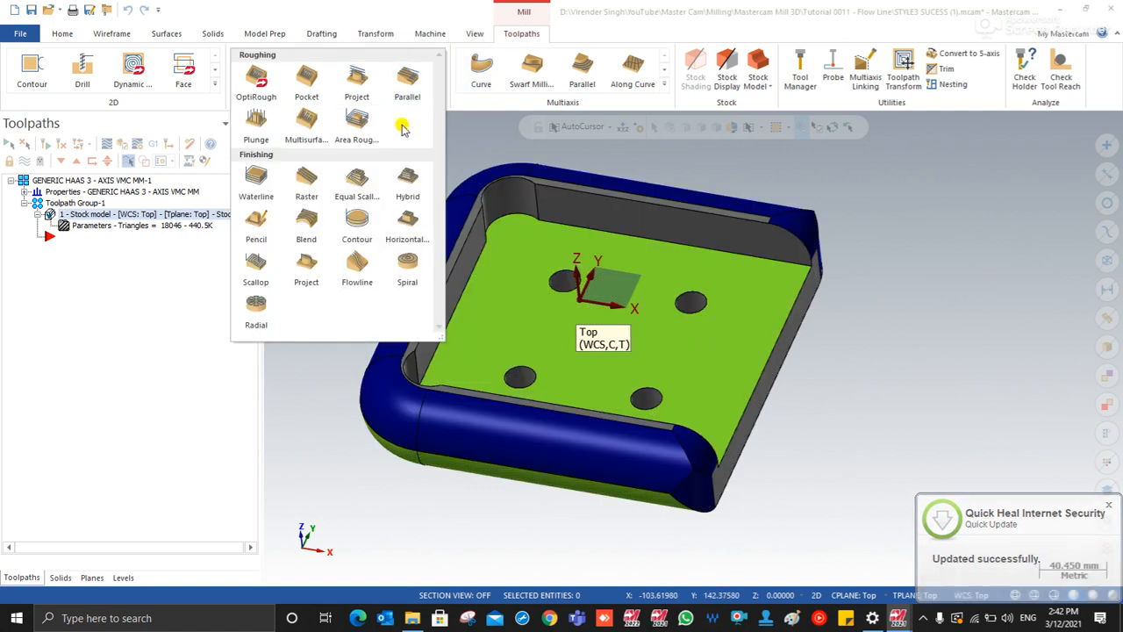
left_click(356, 267)
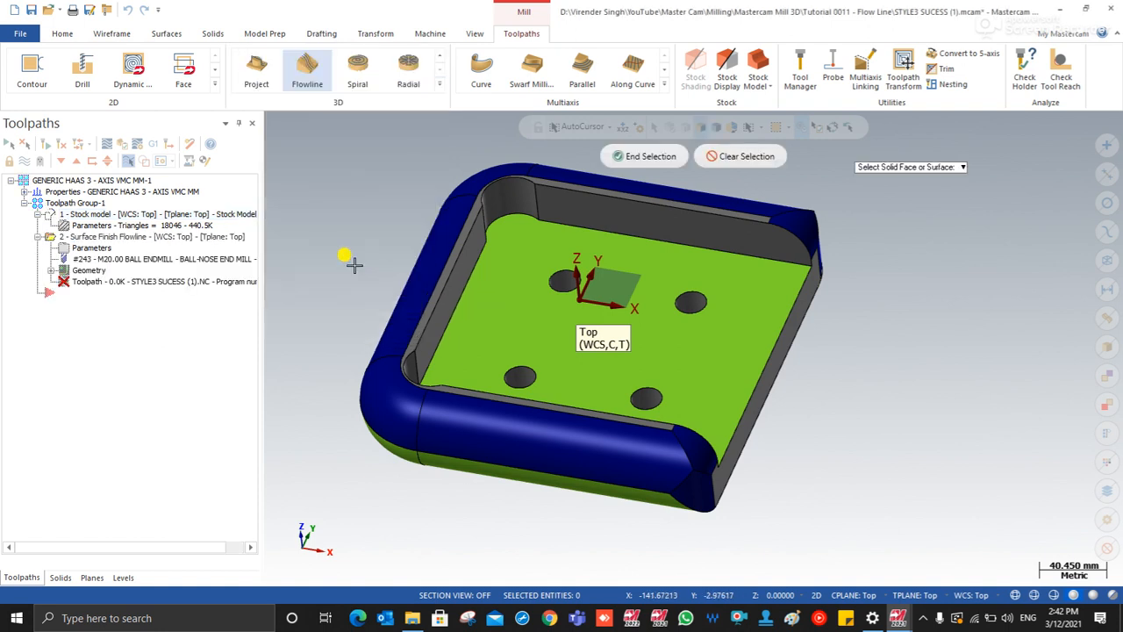
left_click(525, 342)
middle_click_drag(526, 342, 532, 341)
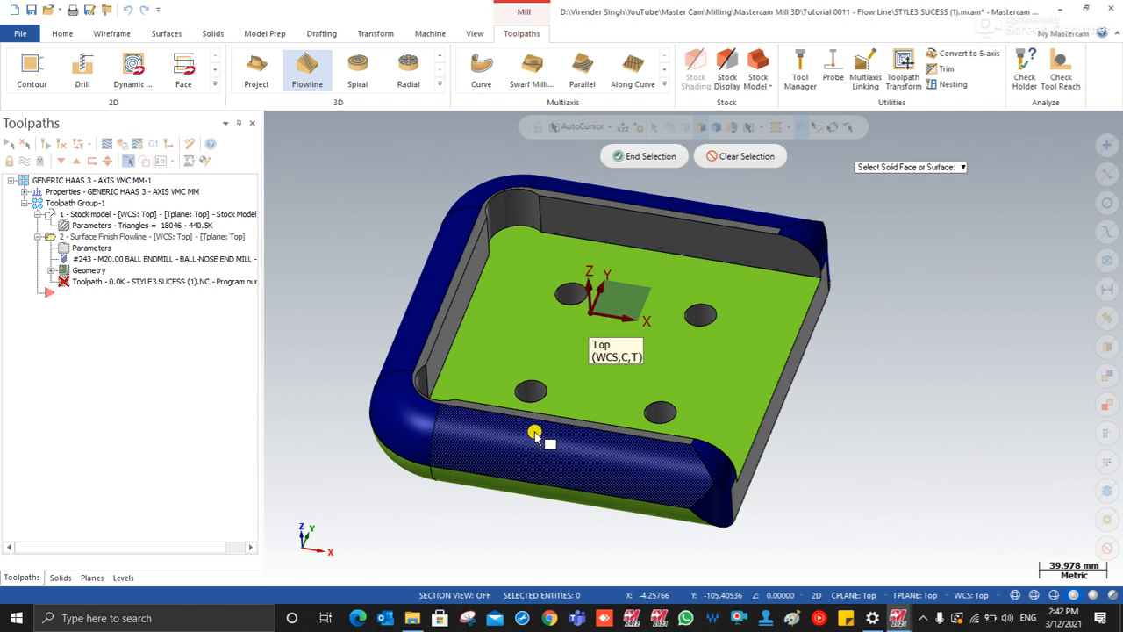
left_click(534, 434)
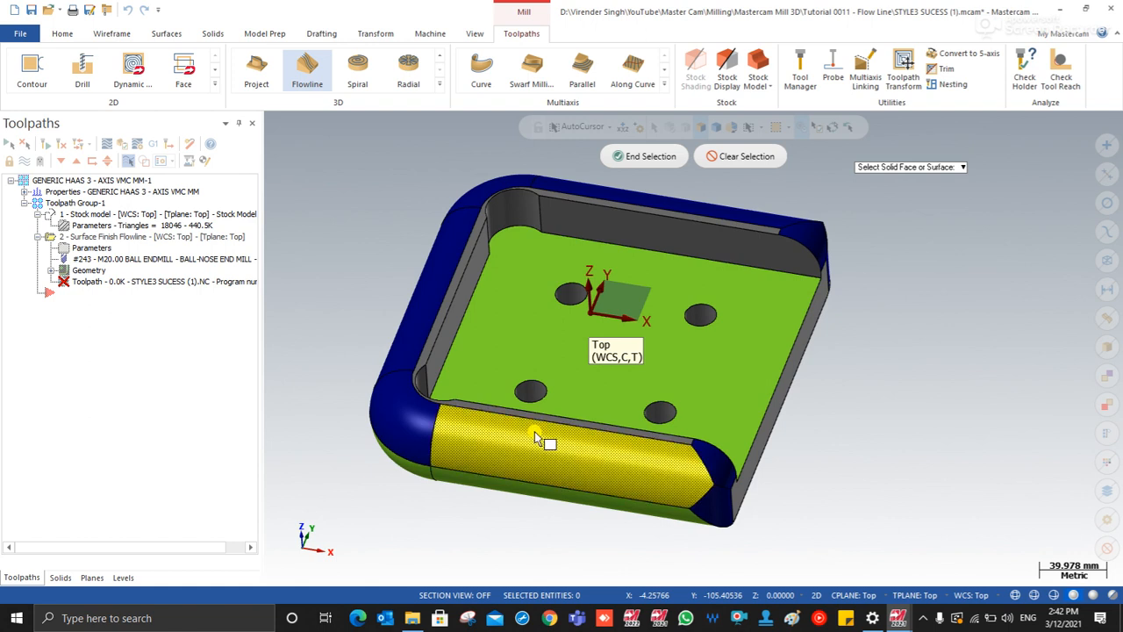
left_click(413, 426)
left_click(414, 339)
left_click(483, 196)
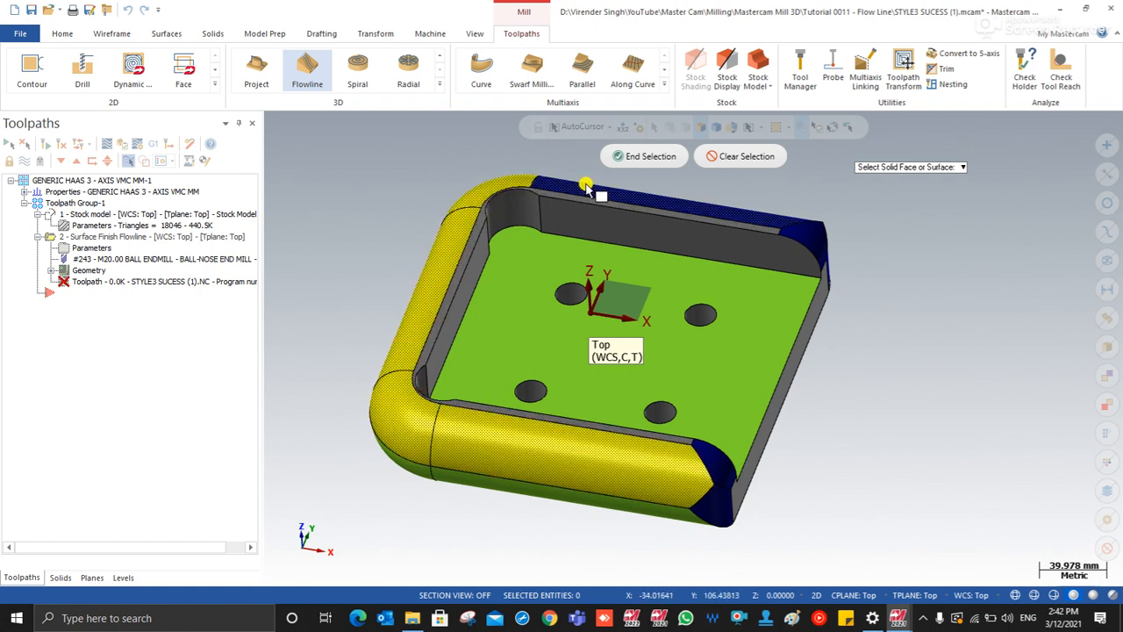
left_click(585, 185)
middle_click_drag(660, 270, 656, 325)
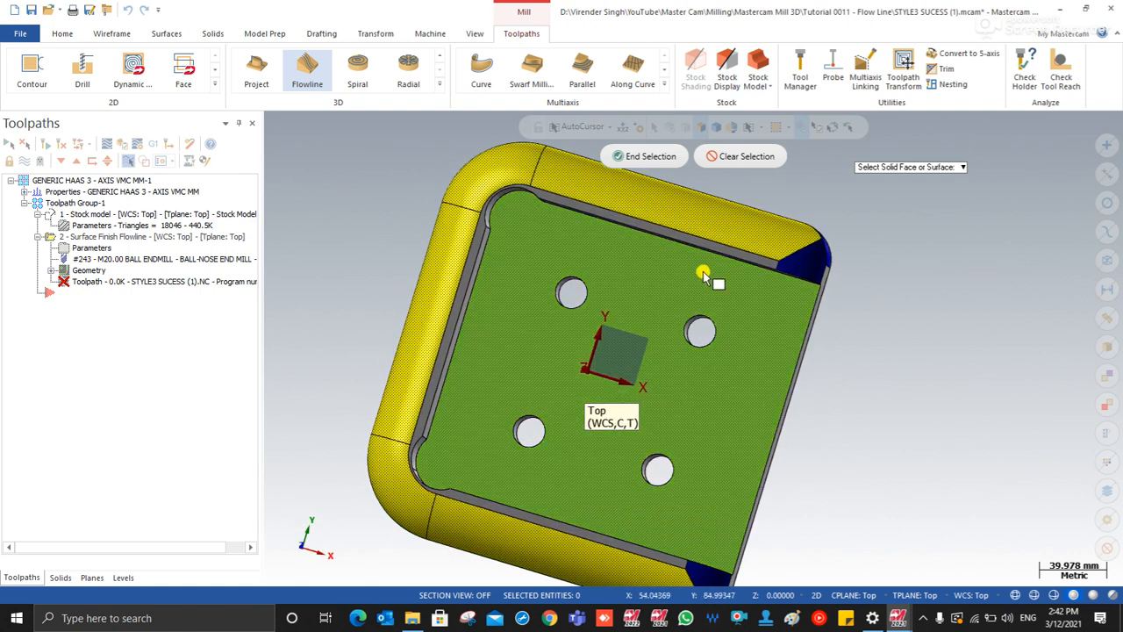
middle_click_drag(419, 313, 628, 502)
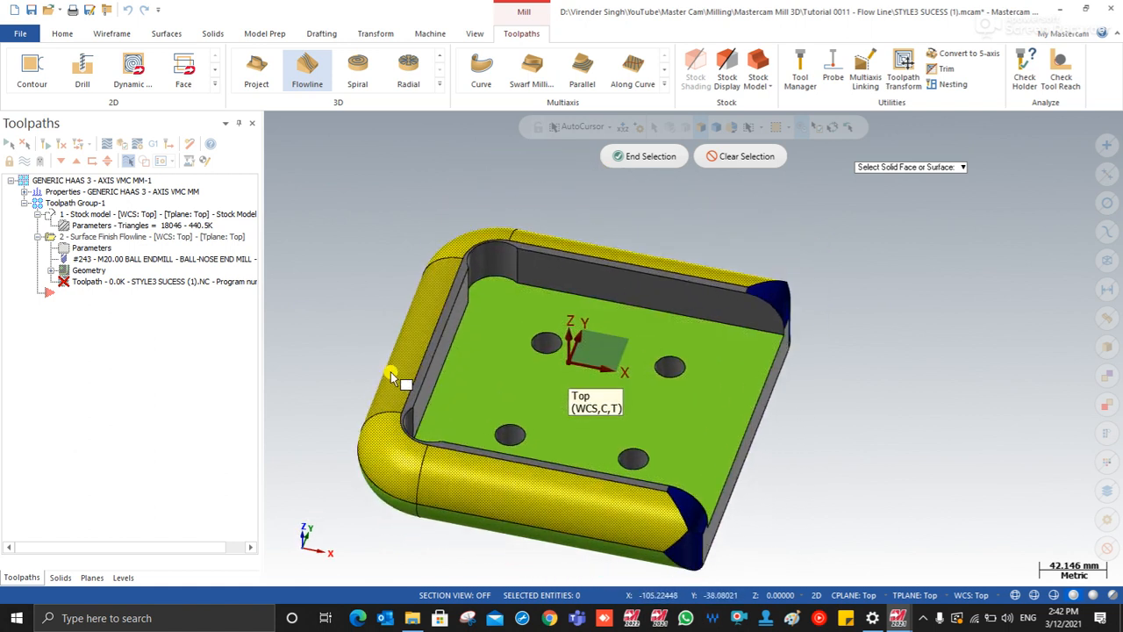
middle_click_drag(712, 252, 697, 269)
left_click(614, 156)
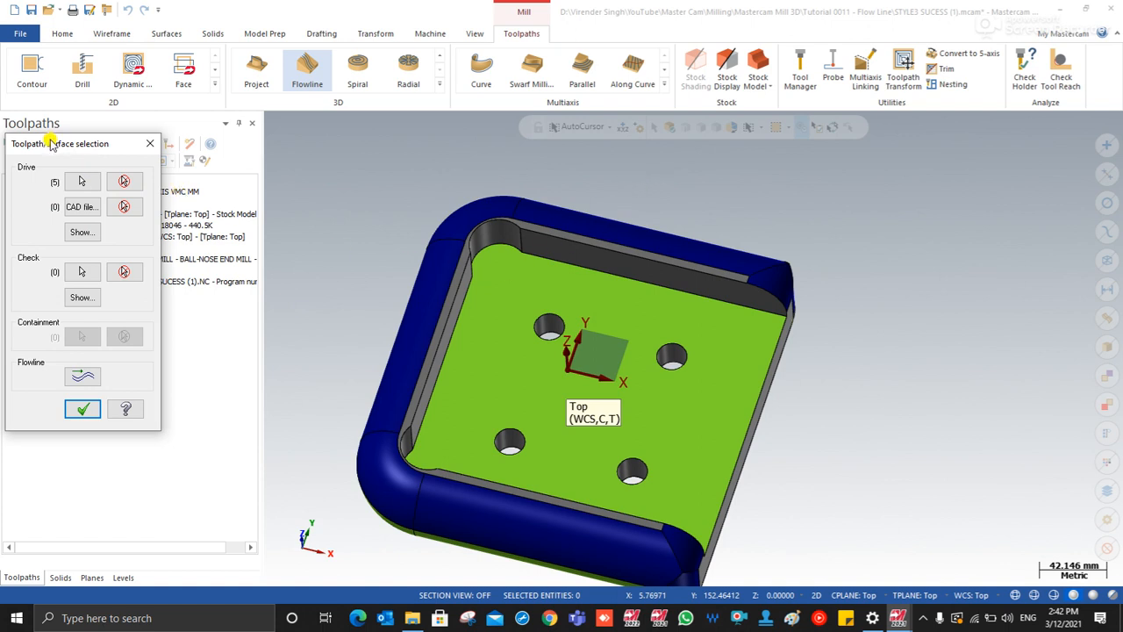
- Open the flowline data for the selected drive faces and inspect the previewed flow pattern
left_click_drag(51, 143, 106, 134)
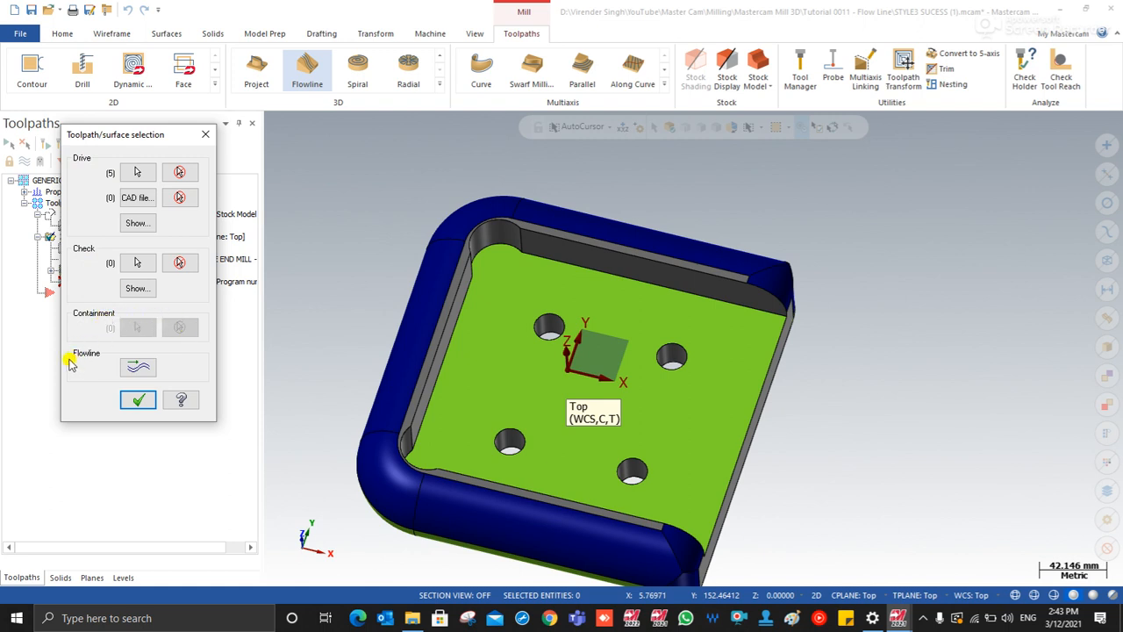
left_click(141, 370)
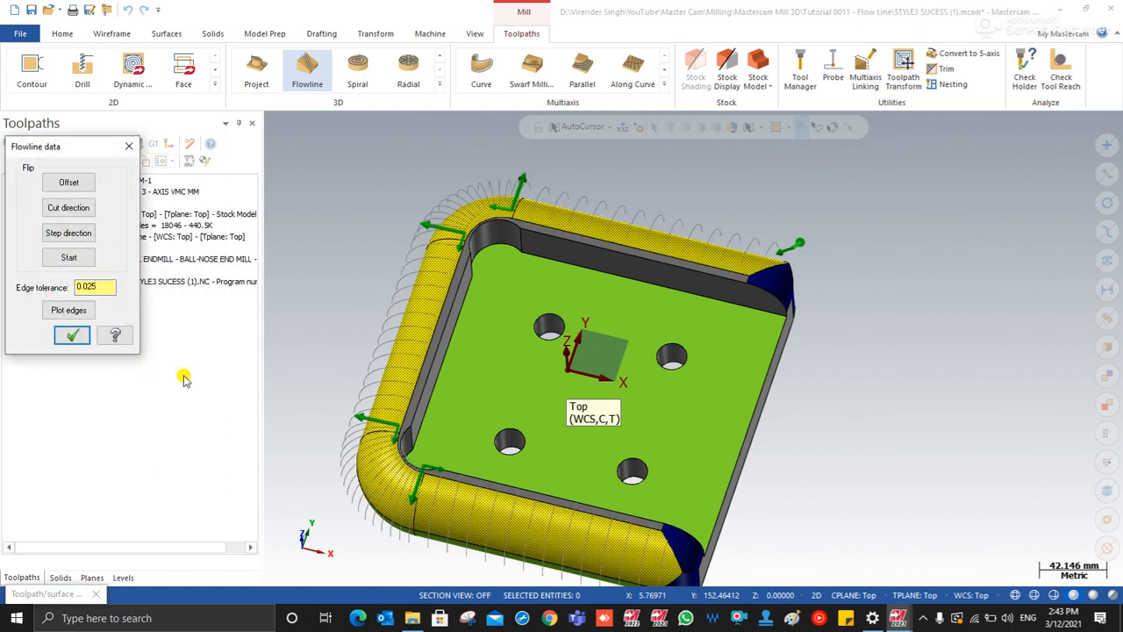
scroll(545, 343, "down", 3)
scroll(545, 344, "up", 1)
mouse_move(484, 360)
middle_mouse_down()
mouse_move(500, 340)
mouse_move(548, 343)
mouse_move(456, 336)
middle_mouse_up()
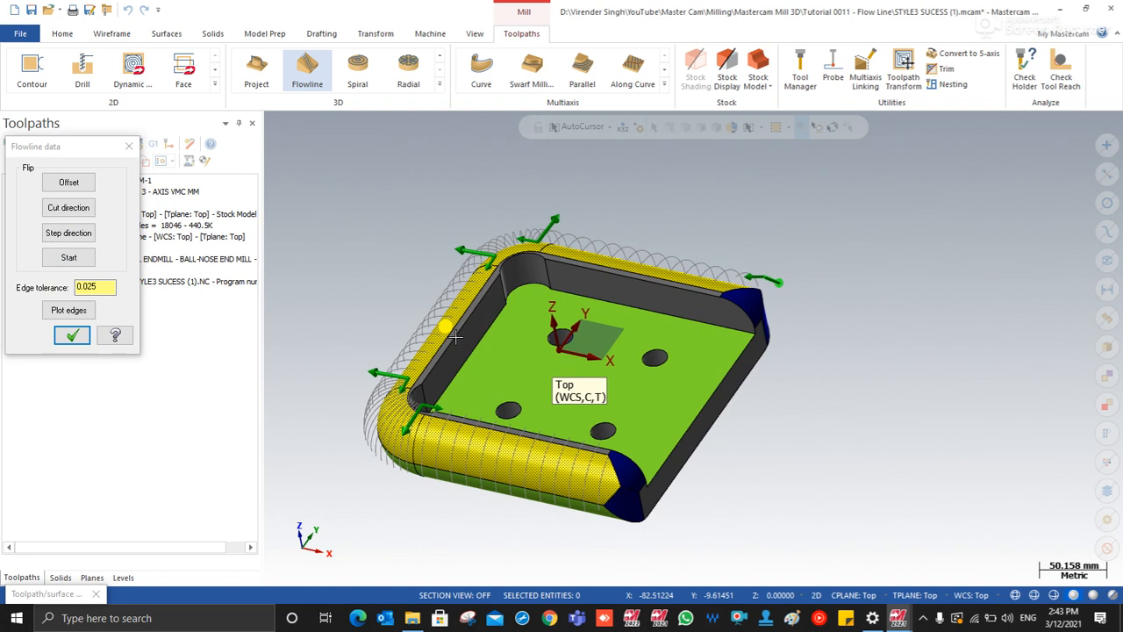
middle_click_drag(411, 323, 539, 334)
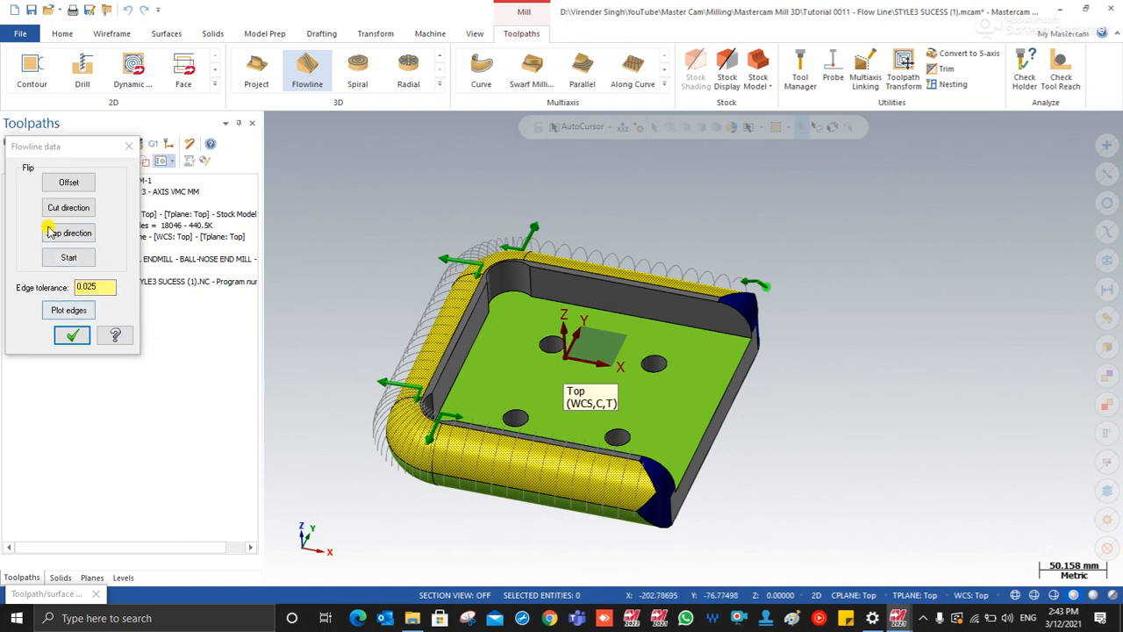
- Flip the flowline offset and flip it back to compare both sides
left_click(55, 183)
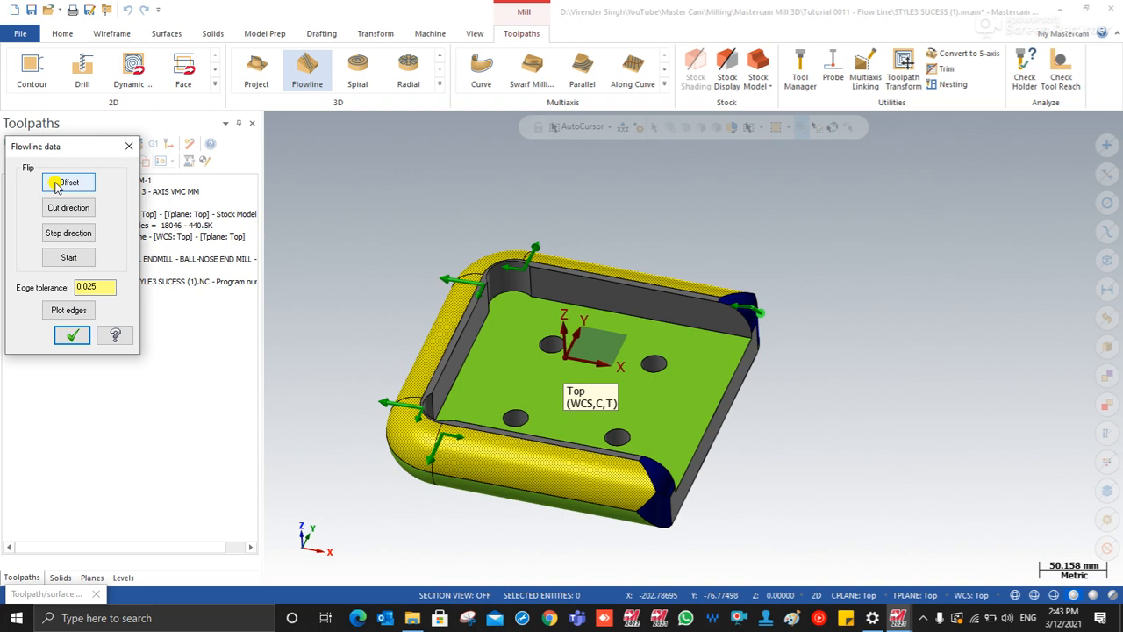
left_click(55, 183)
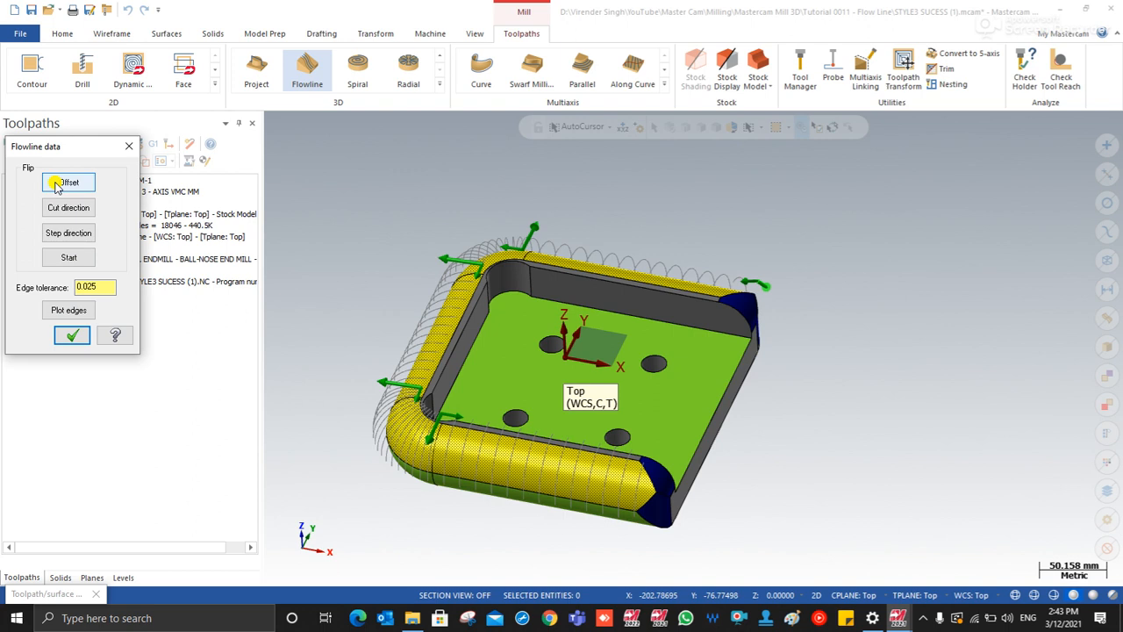
- Flip the flowline cut direction so the passes run lengthwise along the rounded edge
left_click(68, 214)
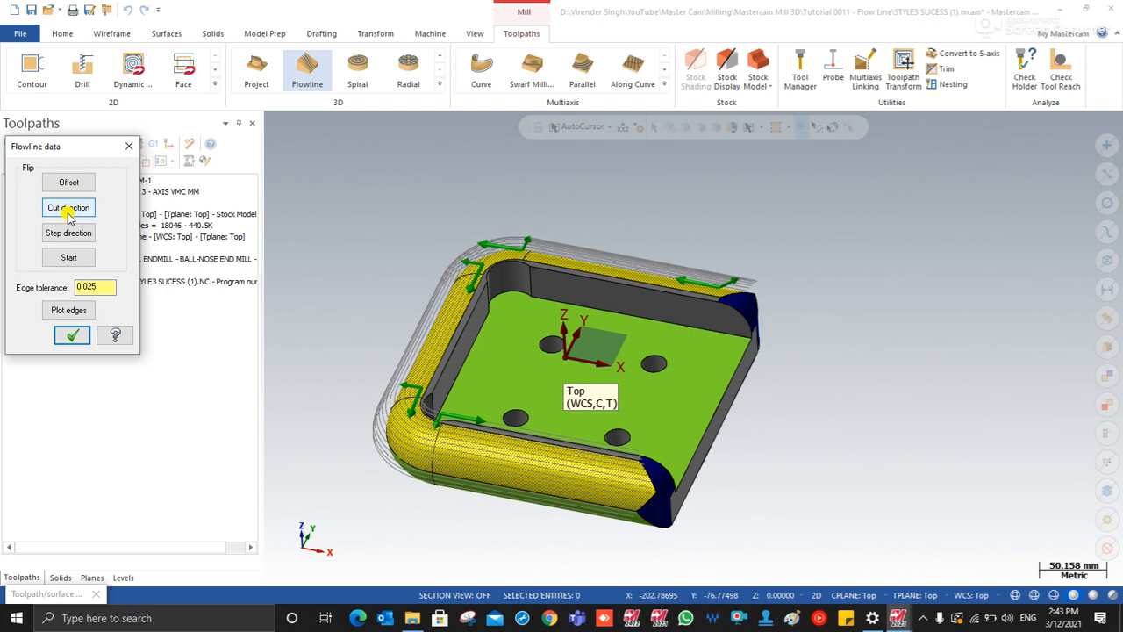
left_click(70, 215)
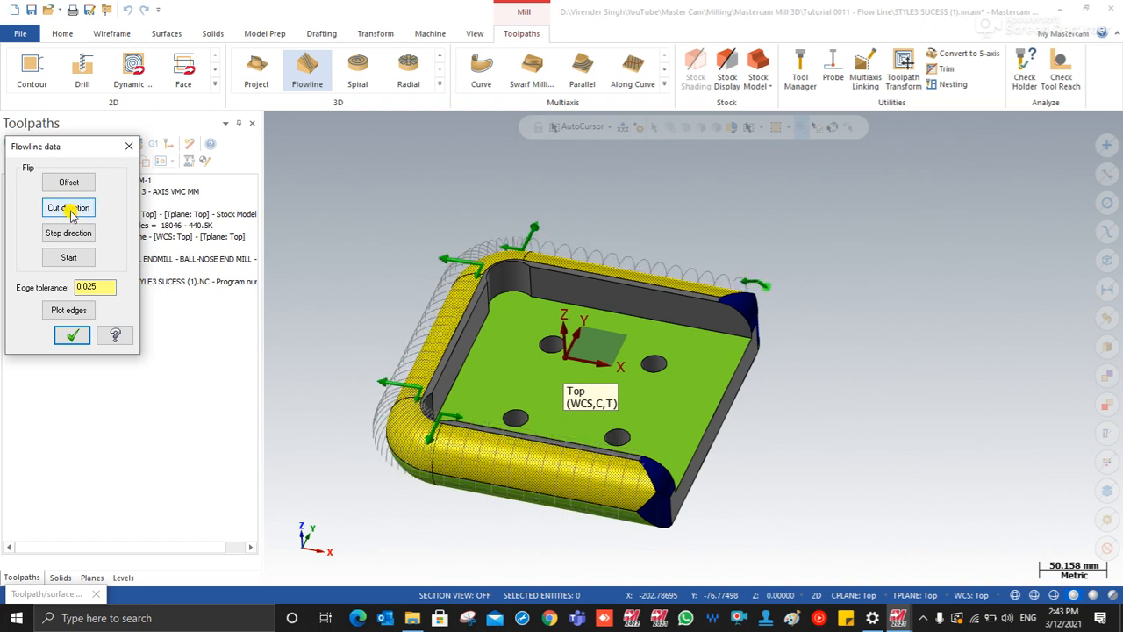
left_click(71, 213)
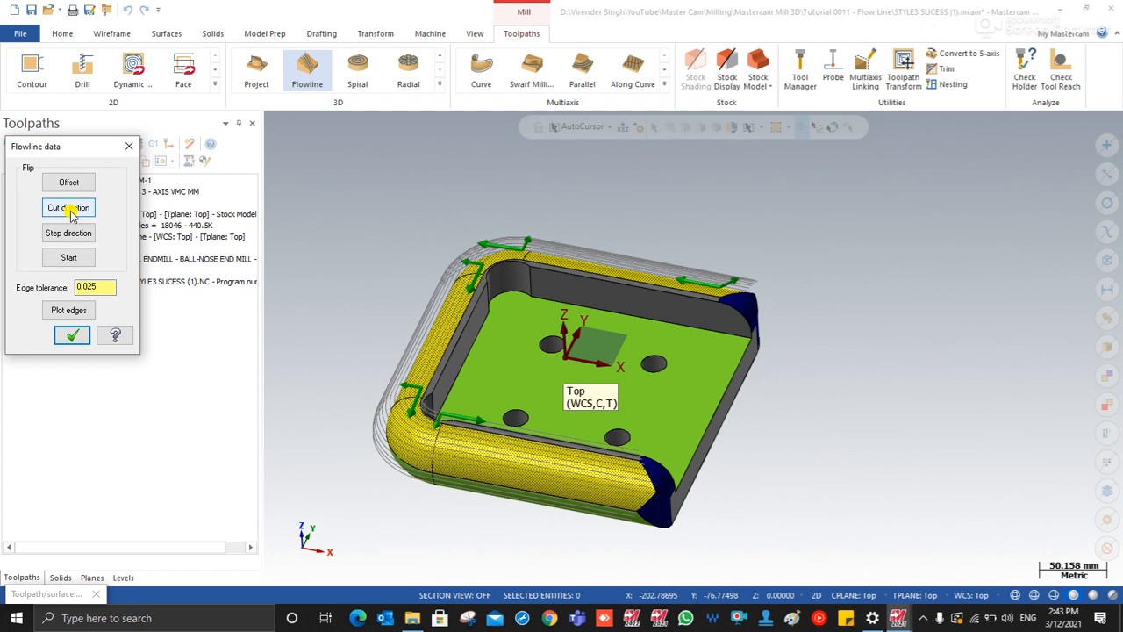
left_click(72, 213)
left_click(72, 213)
left_click(71, 213)
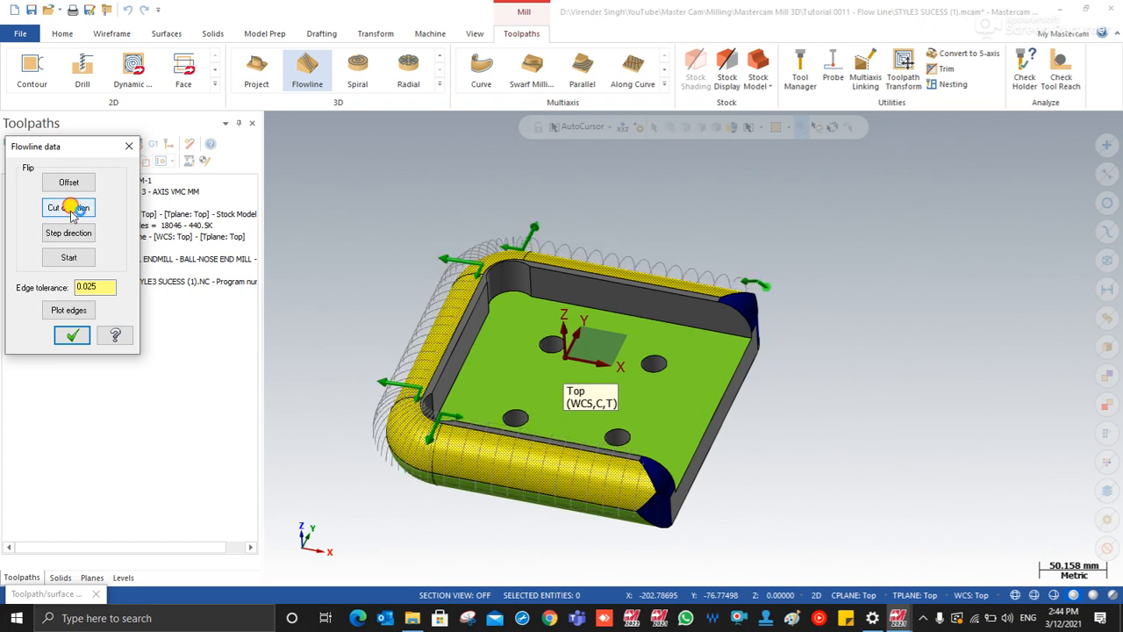
left_click(72, 213)
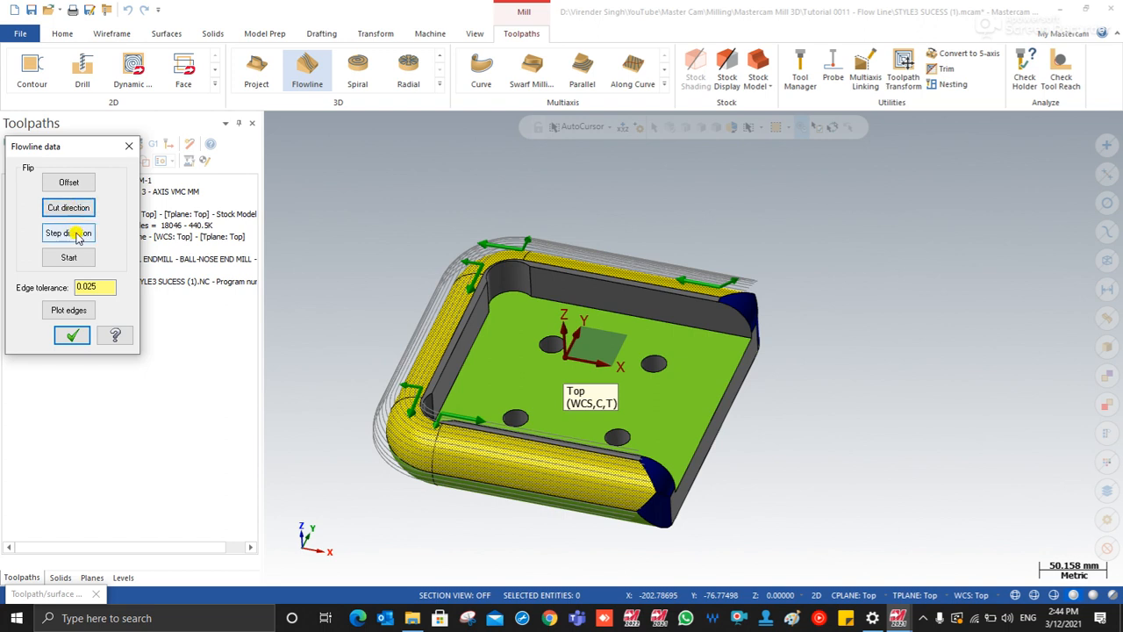
- Flip the flowline step direction back and forth to compare stepping from the lower and upper edges of the rounded faces
left_click(76, 234)
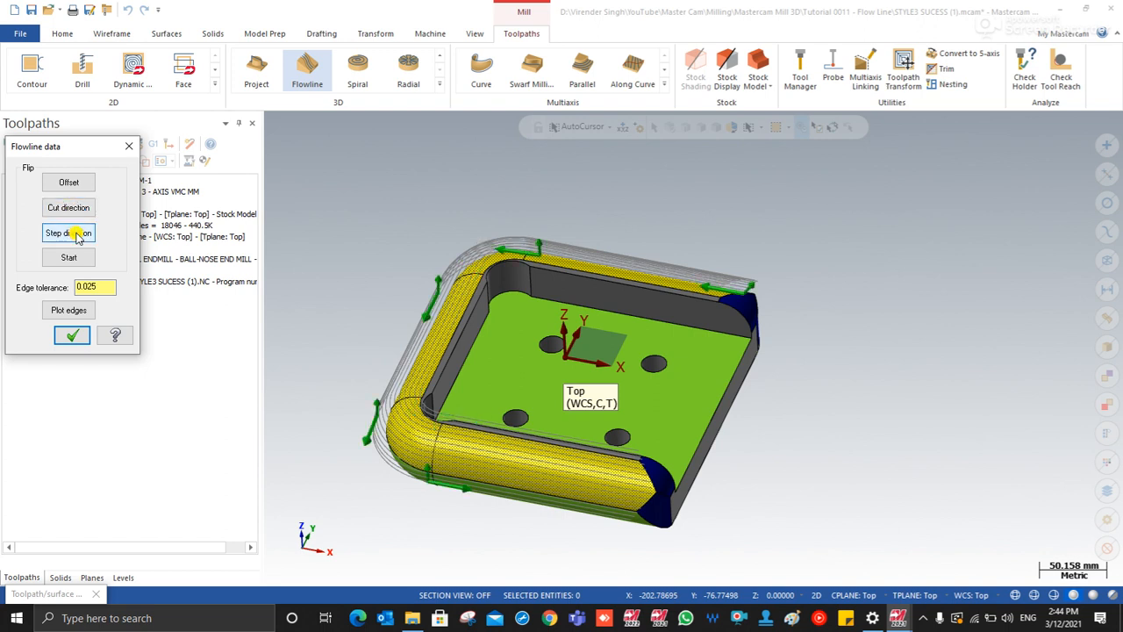
middle_click_drag(260, 359, 515, 429)
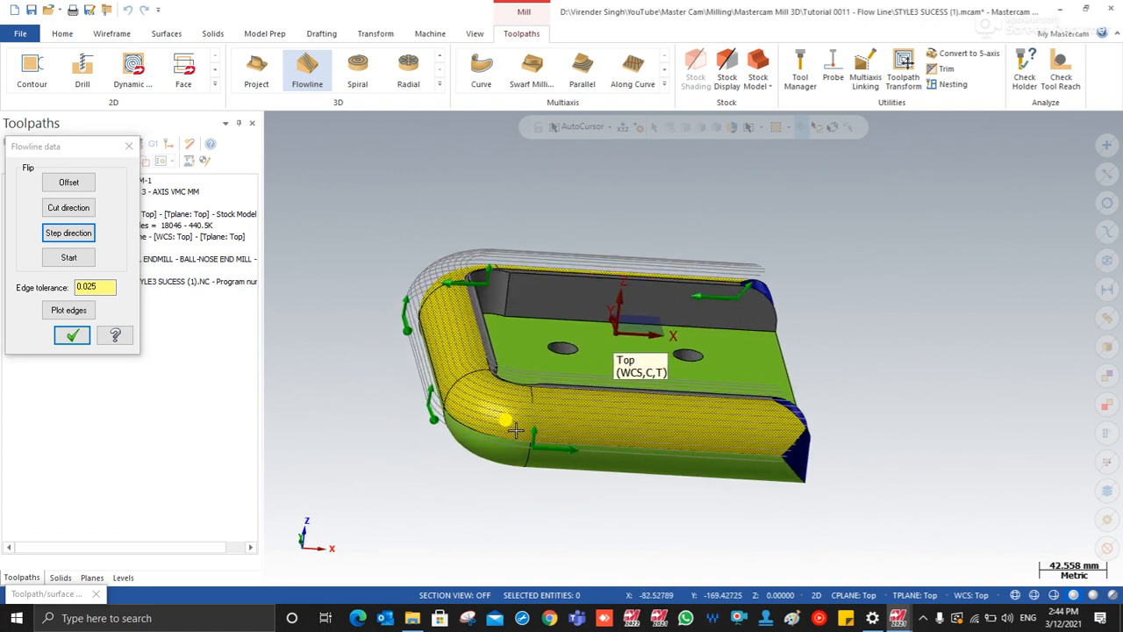
left_click(74, 235)
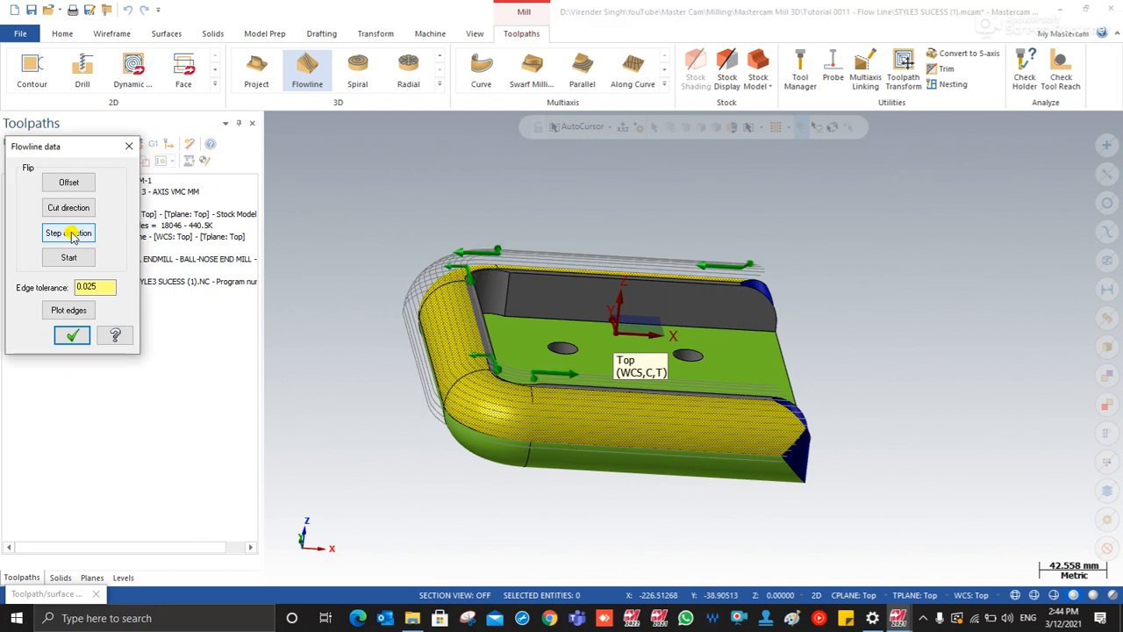
mouse_move(272, 318)
middle_mouse_down()
mouse_move(469, 322)
mouse_move(494, 350)
mouse_move(476, 336)
middle_mouse_up()
left_click(54, 232)
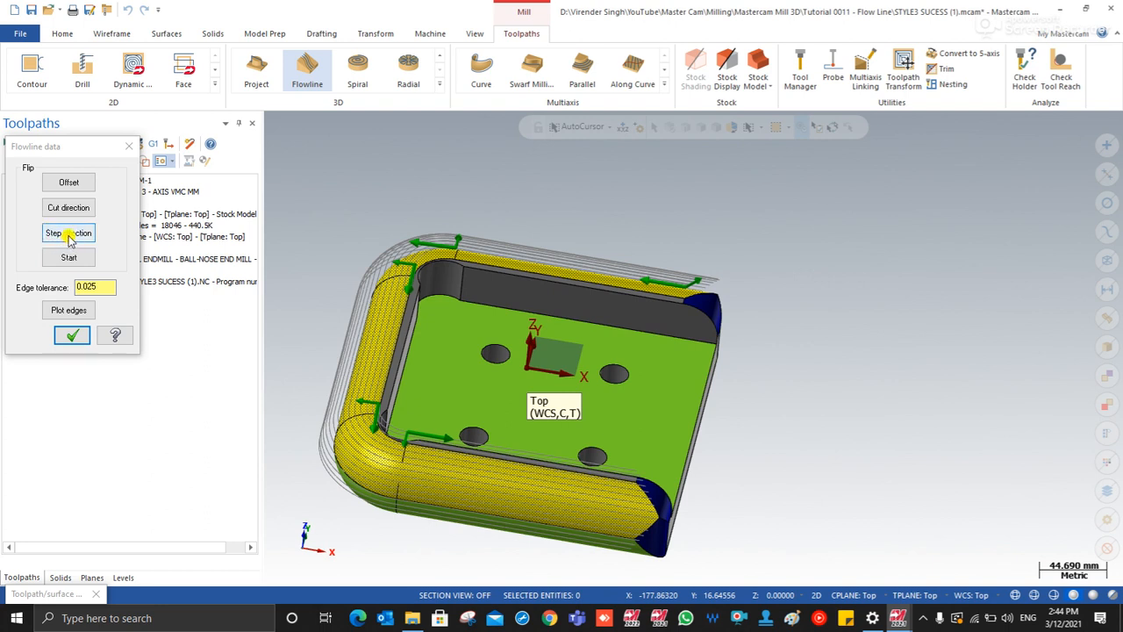
- Accept the flowline data and surface selection, and choose tool 240, the 10 mm ball-nose end mill, for the toolpath
left_click(73, 336)
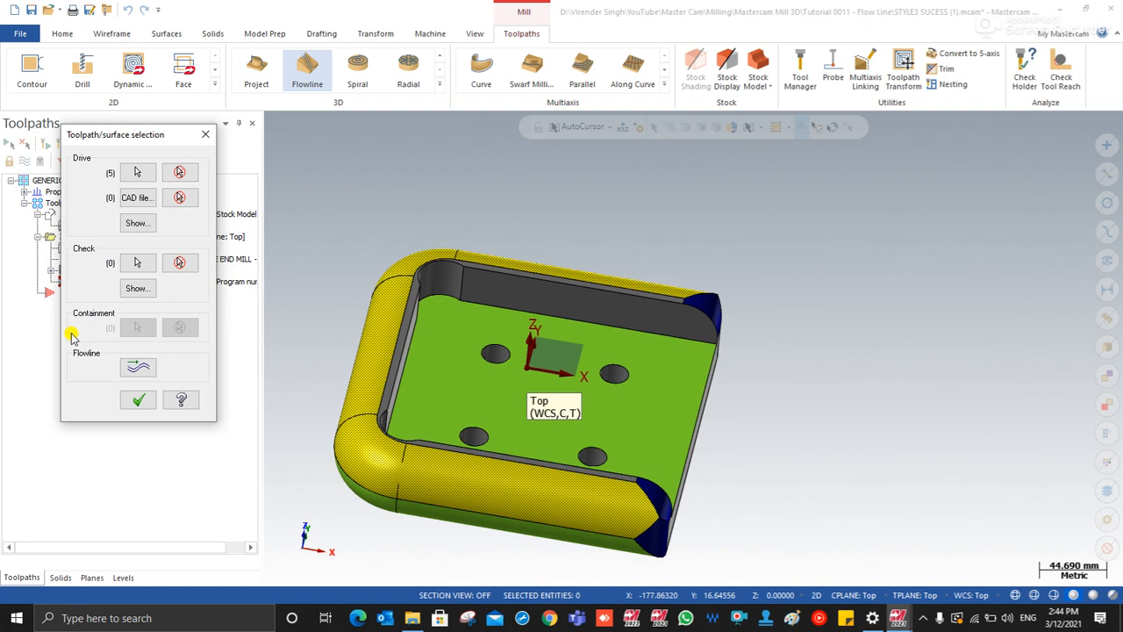
left_click(138, 399)
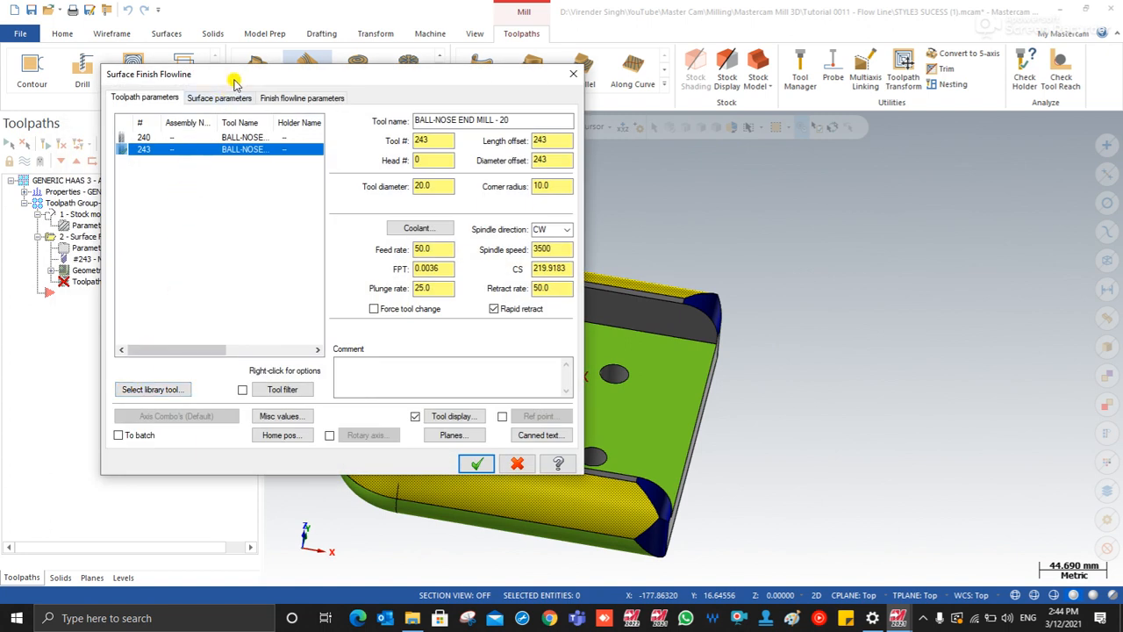
left_click_drag(235, 78, 168, 62)
left_click_drag(173, 68, 181, 76)
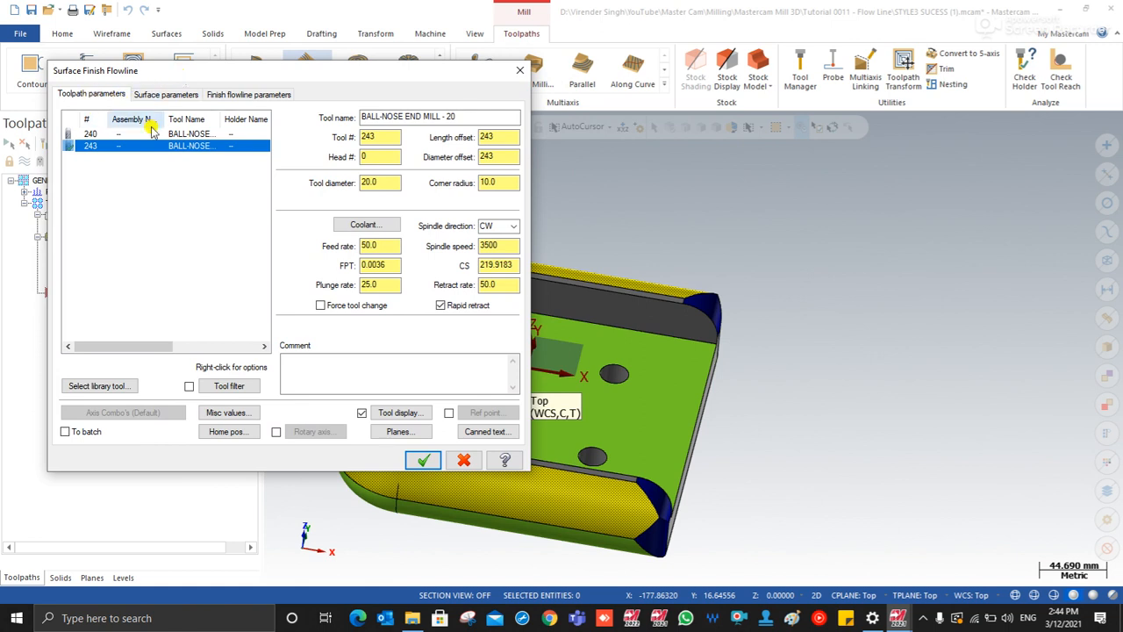
left_click(179, 134)
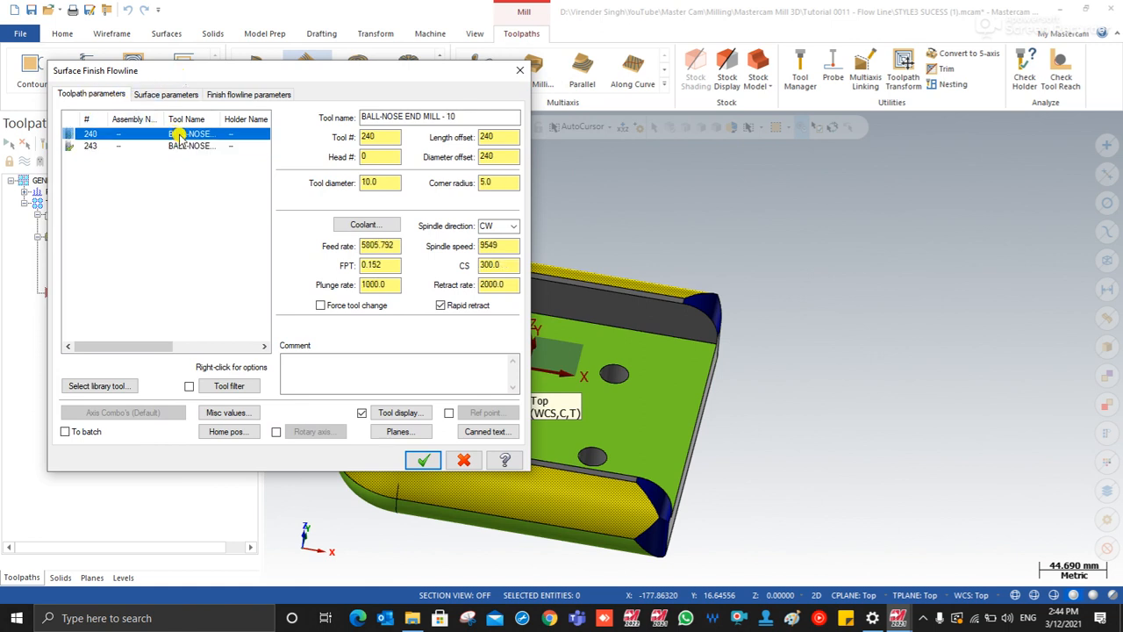
left_click(466, 116)
left_click_drag(465, 117, 342, 114)
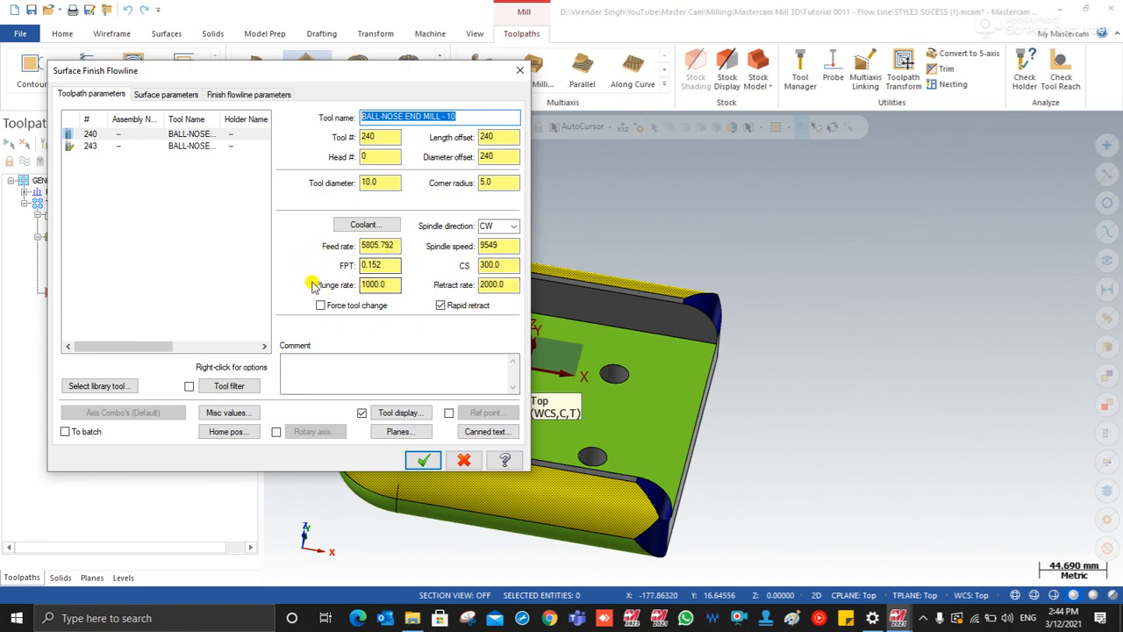
- Enable an absolute clearance of 50.0 in the surface parameters and check the stock-to-leave settings for drive and check surfaces
left_click(151, 97)
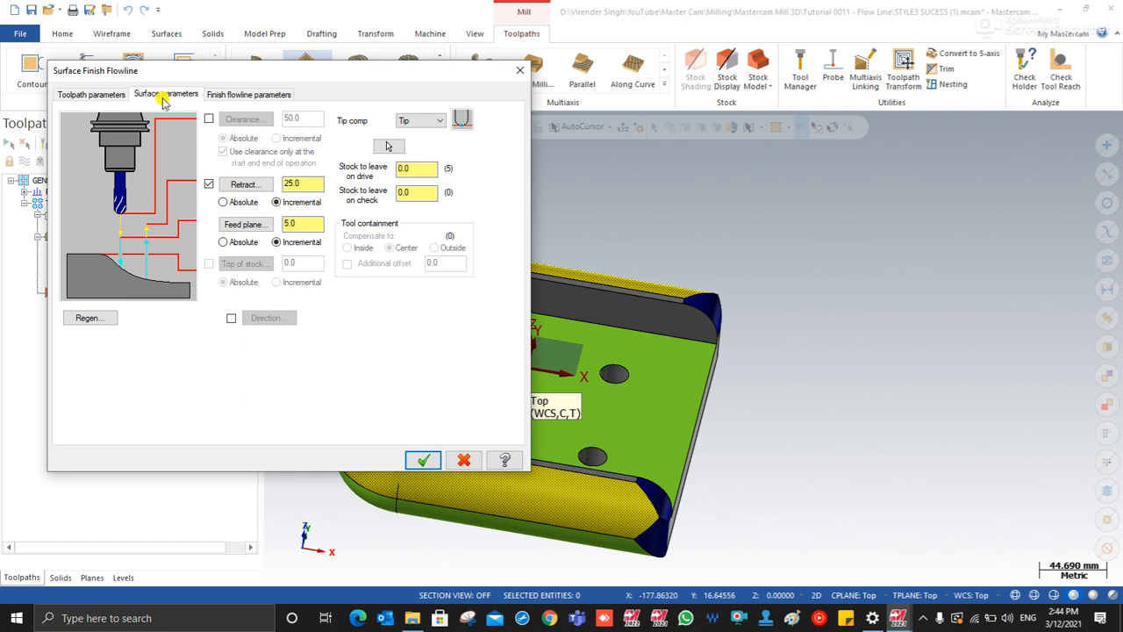
left_click(209, 119)
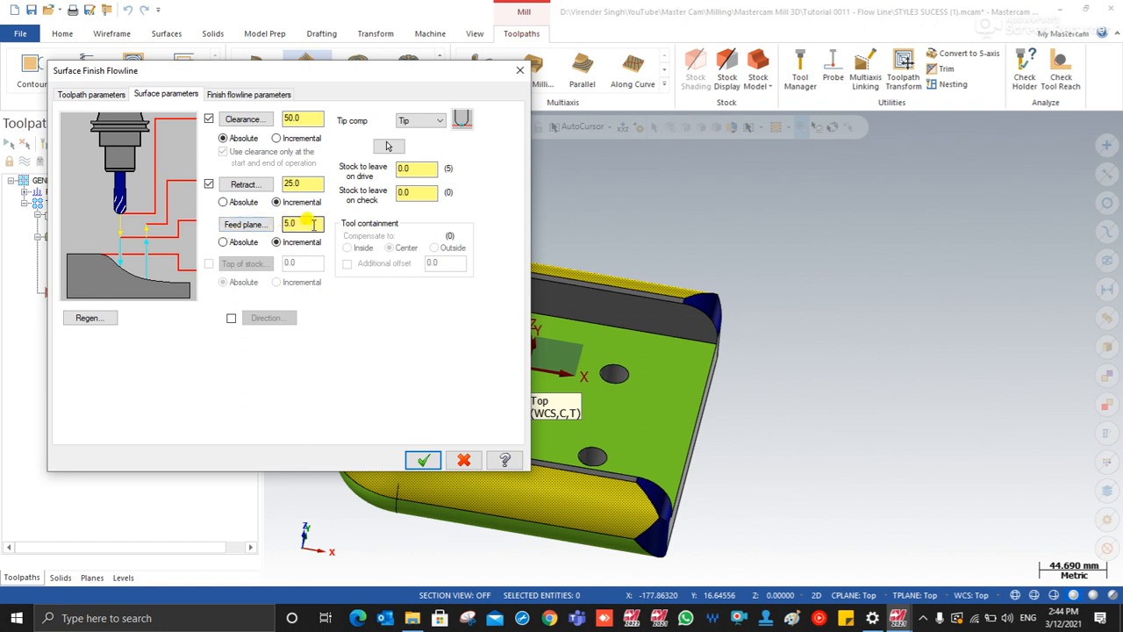
left_click_drag(414, 168, 372, 200)
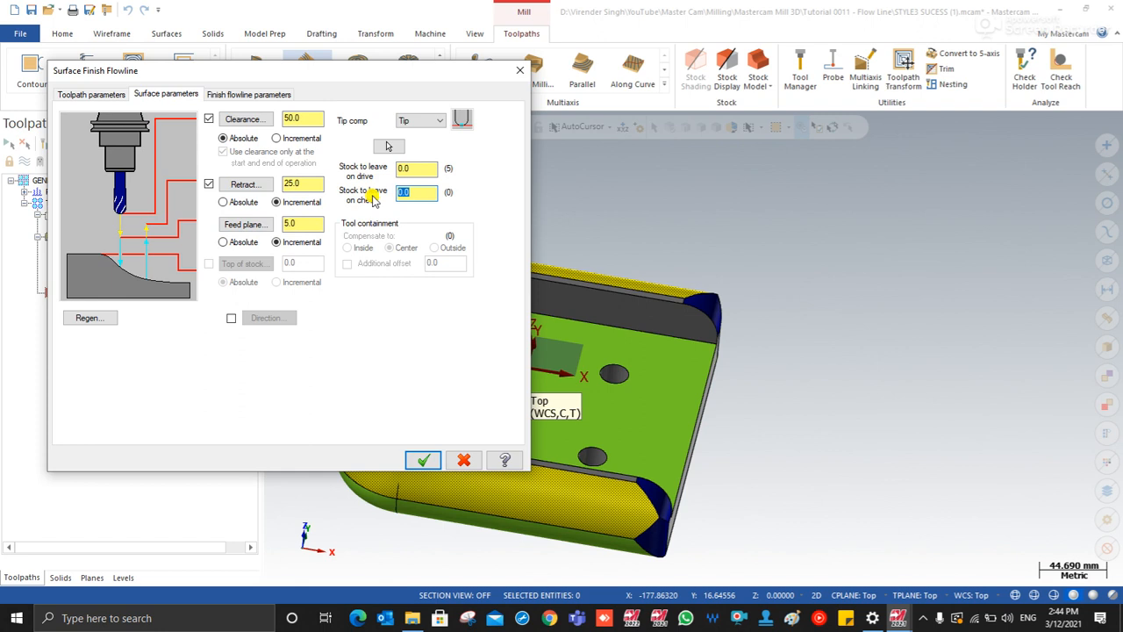
left_click_drag(419, 168, 386, 174)
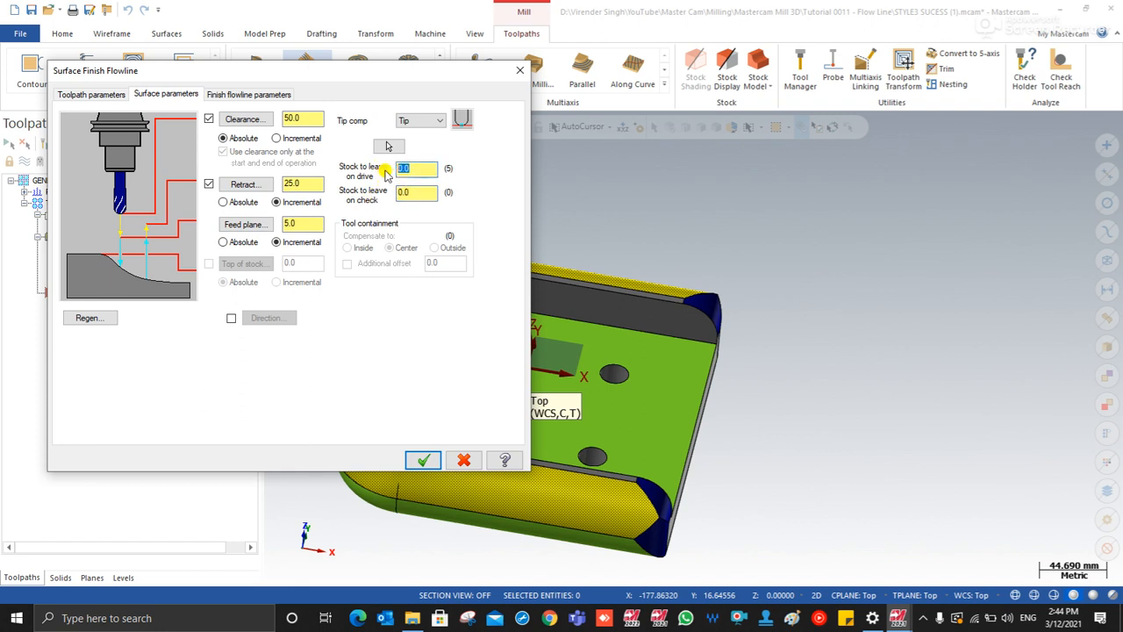
- Switch the cut control distance on and back off in the finish flowline parameters, and generate the toolpath
left_click(252, 95)
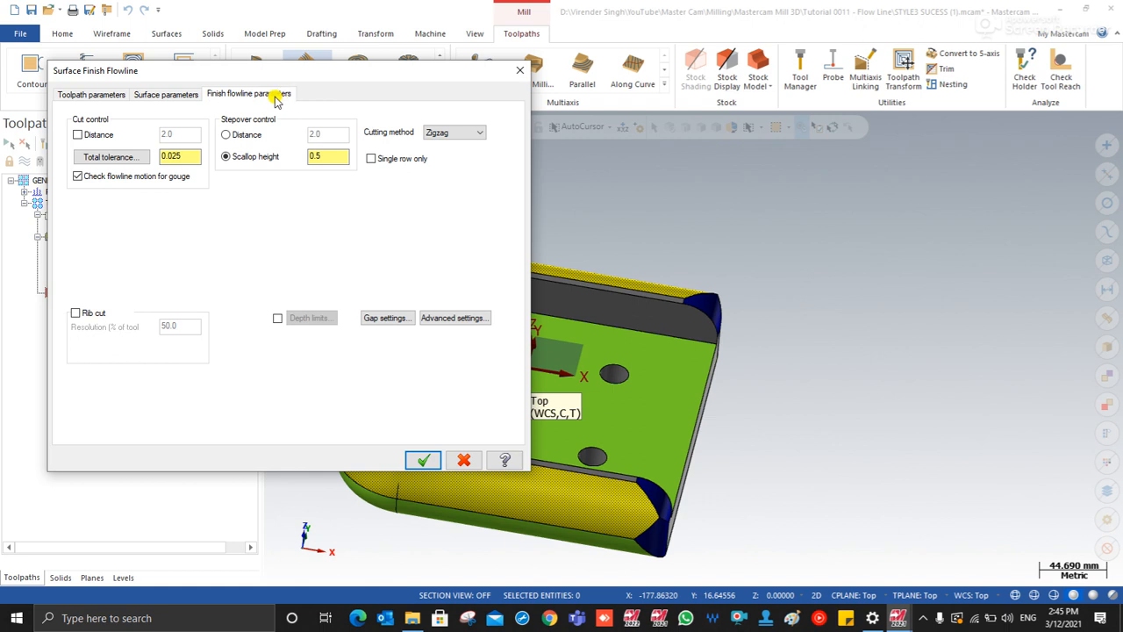
left_click(90, 136)
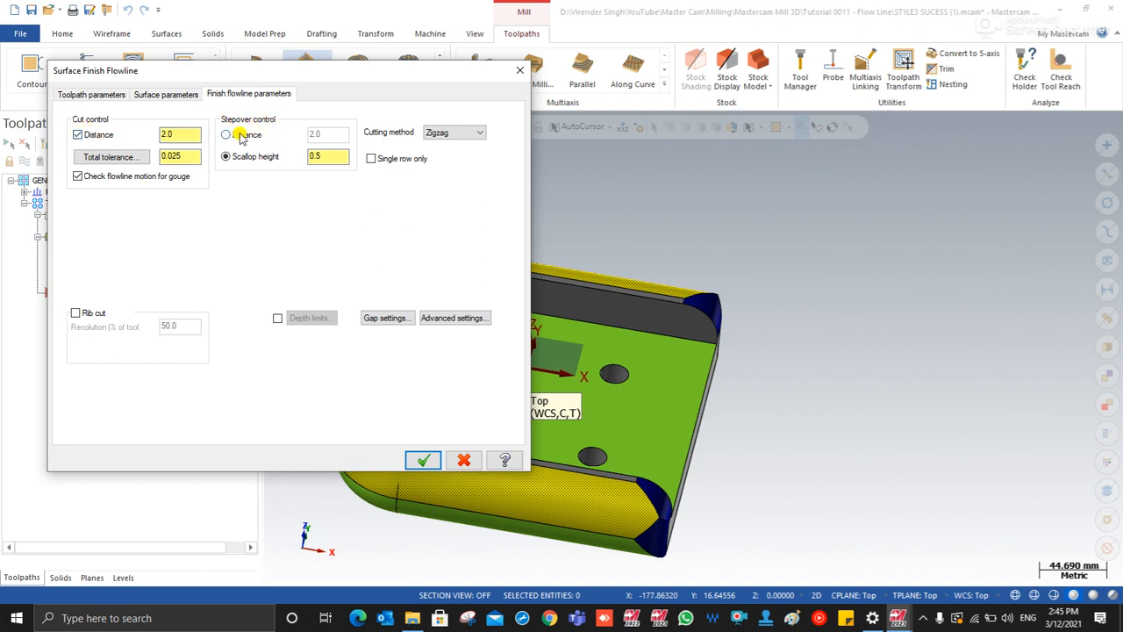
left_click(78, 136)
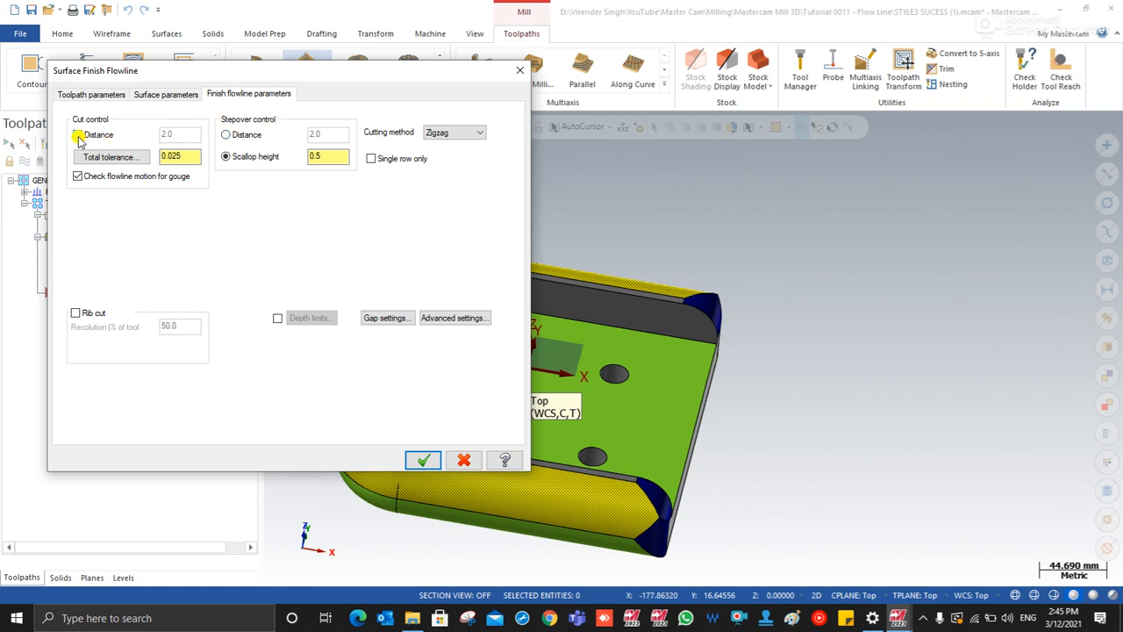
left_click(423, 460)
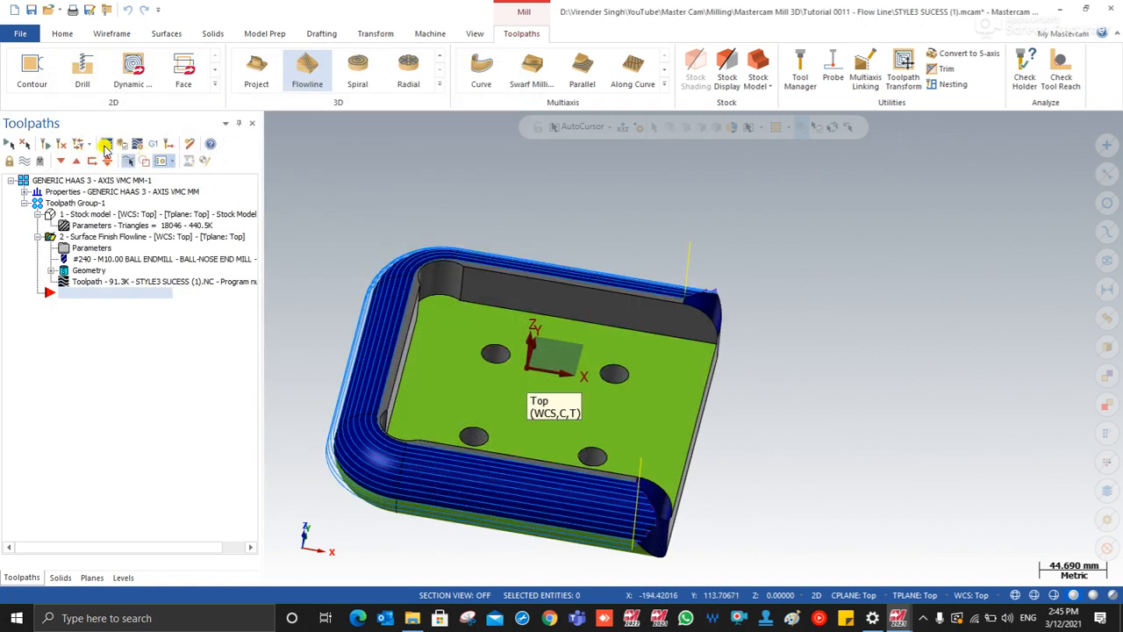
- Backplot the flowline toolpath to watch the ball-nose tool pass along the rounded outer edges, and close the playback
left_click(104, 145)
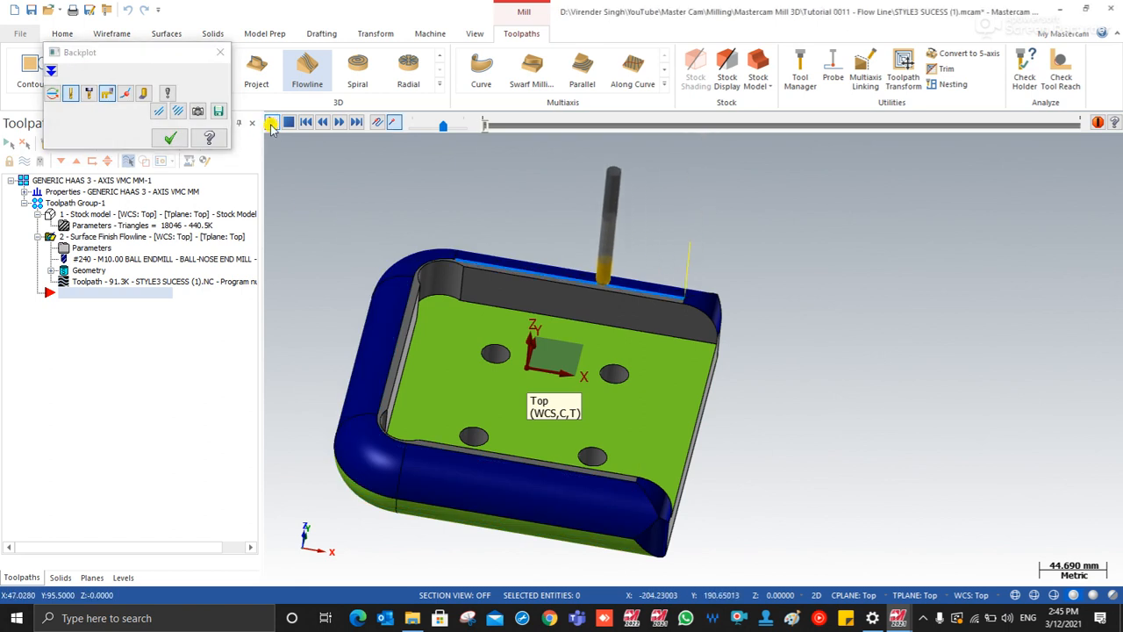
left_click(272, 125)
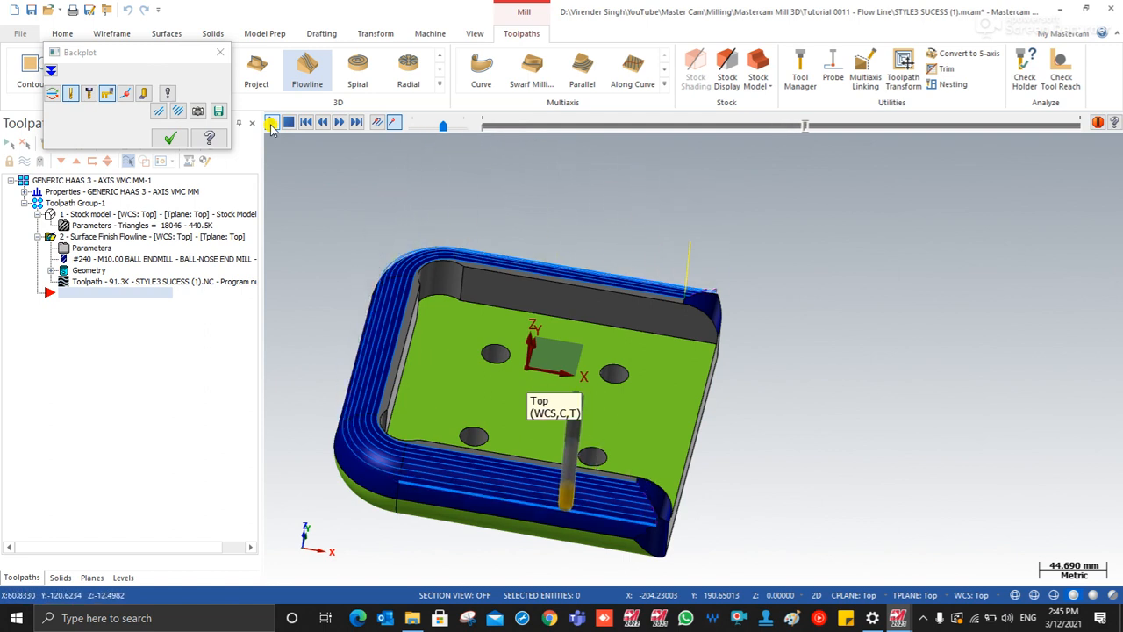
scroll(494, 306, "down", 1)
scroll(399, 303, "up", 1)
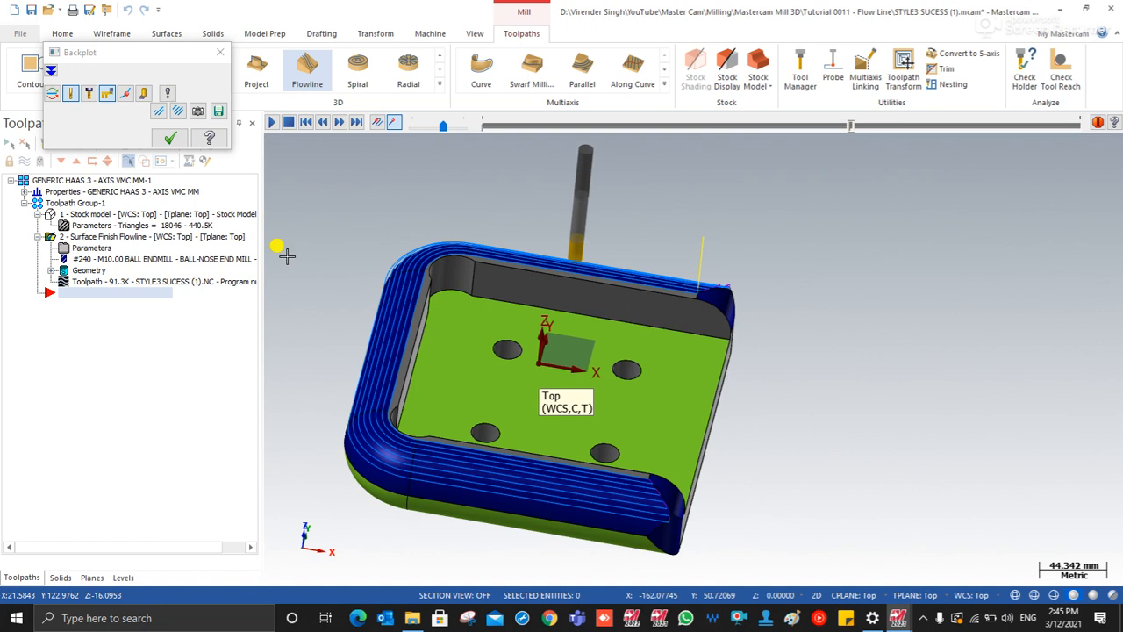
left_click(169, 139)
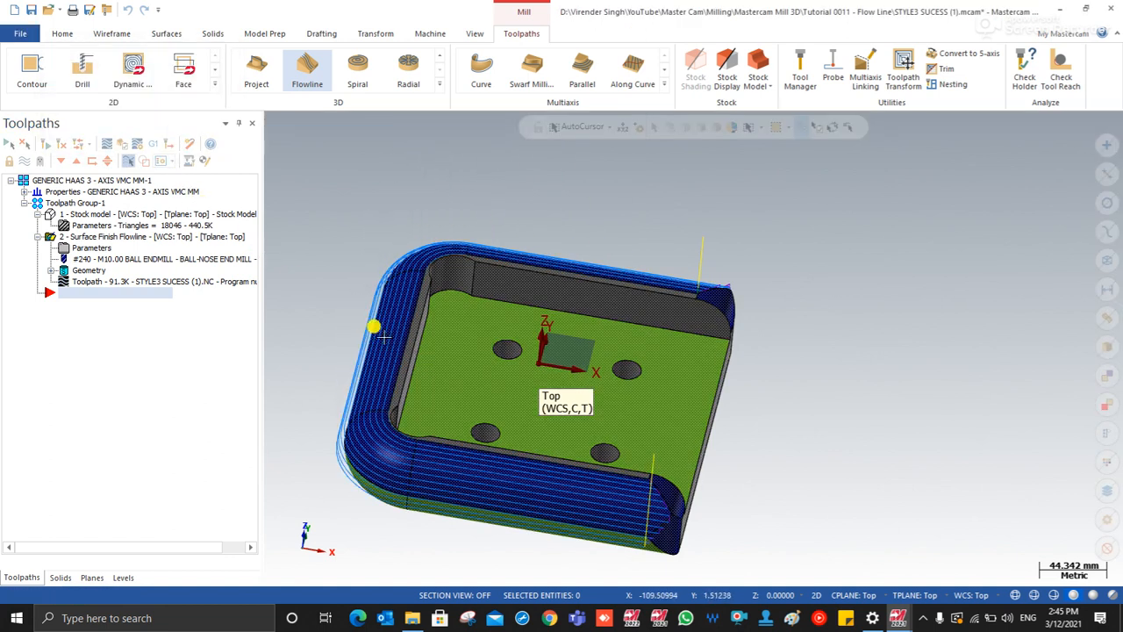
- Try the cut control distance option, turn it off again, and regenerate the flowline toolpath with a scallop height of 0.1
left_click(88, 248)
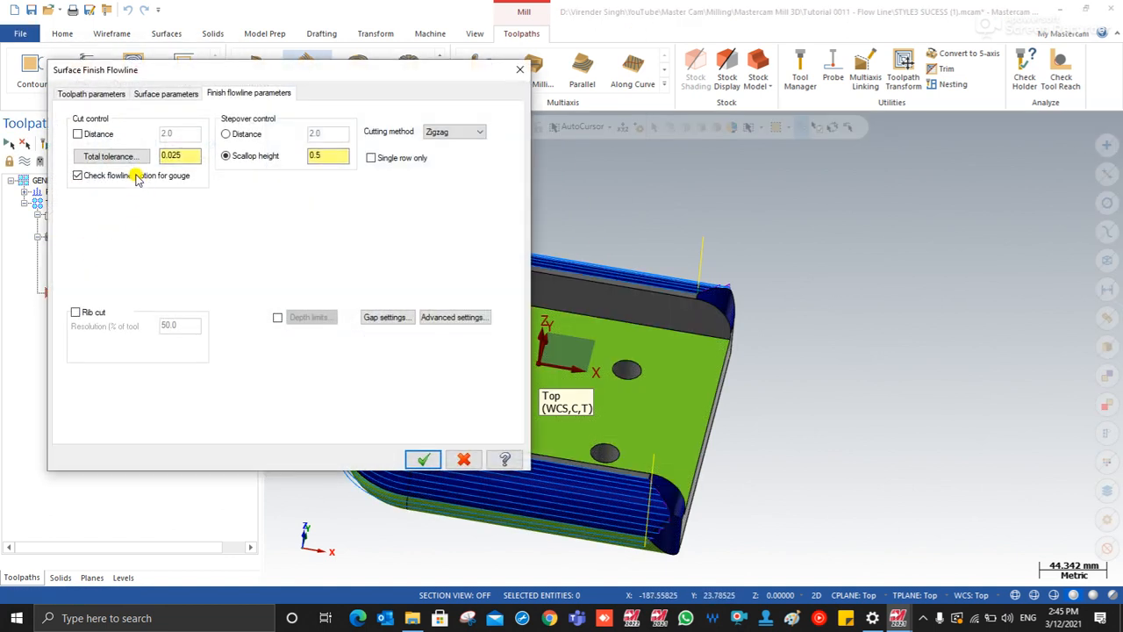
left_click(83, 137)
left_click_drag(181, 132, 145, 134)
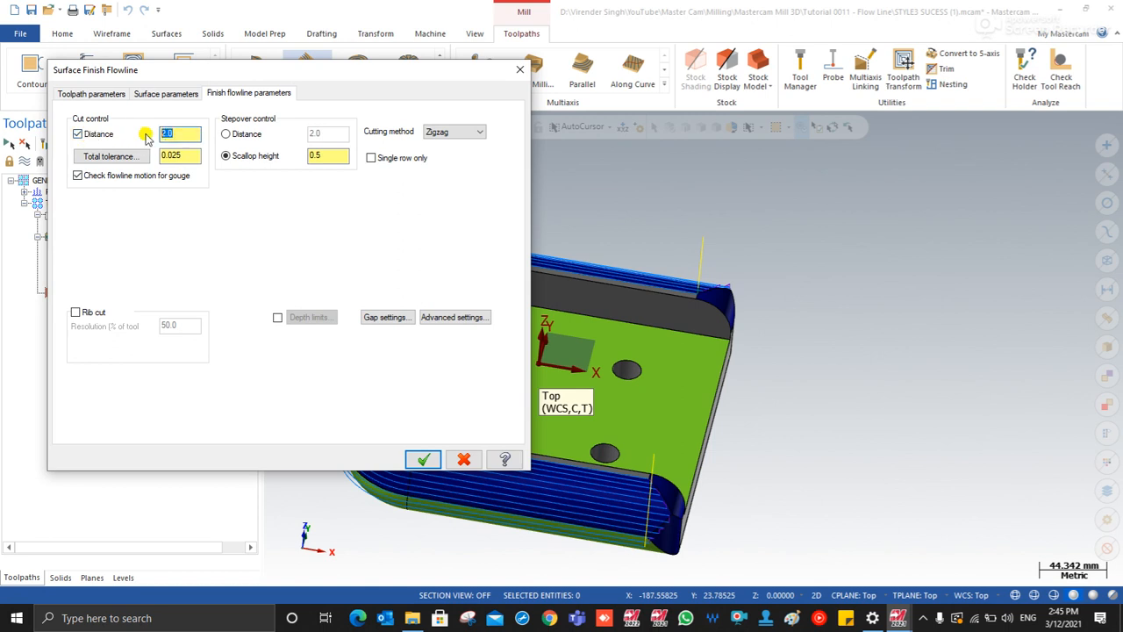
left_click(94, 135)
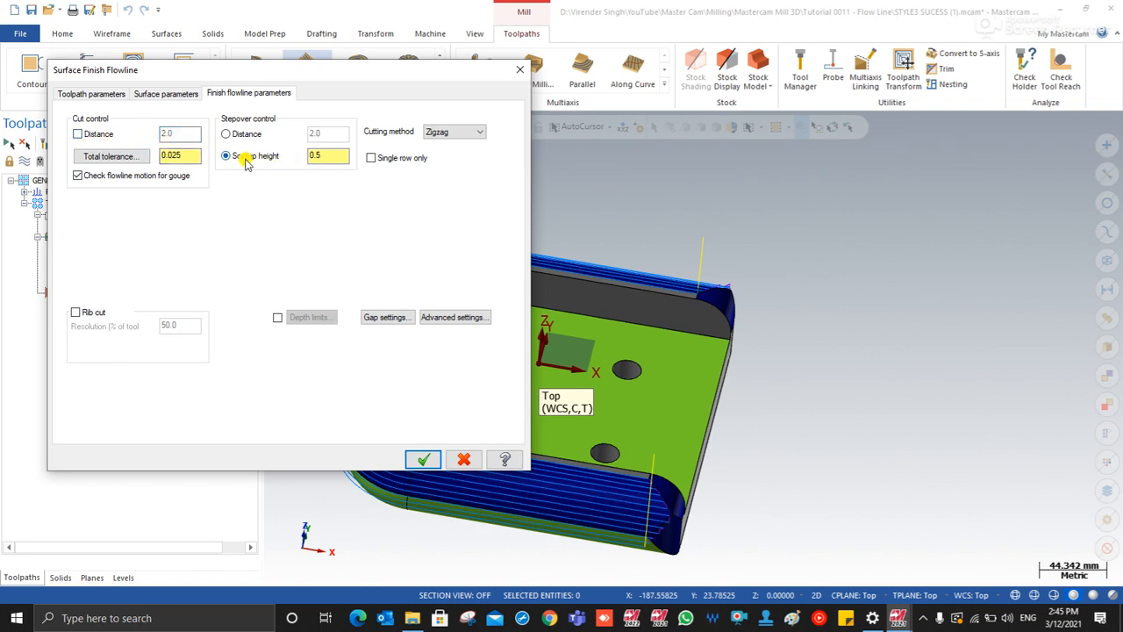
left_click_drag(330, 154, 281, 165)
left_click(422, 457)
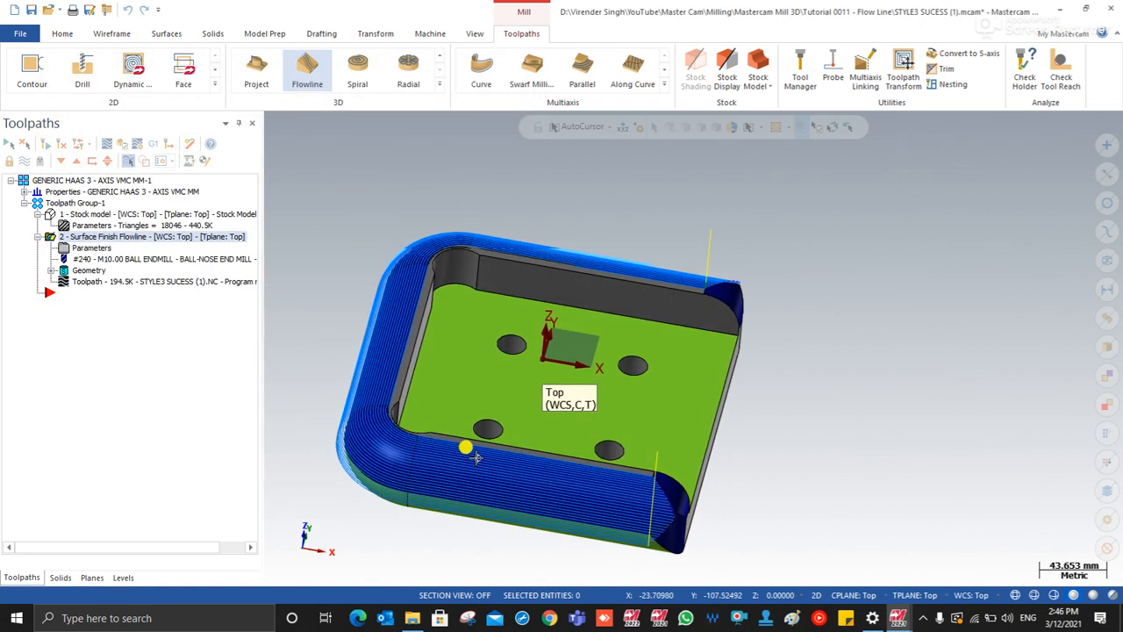
- Switch the stepover control to a distance of 0.1 and regenerate the flowline toolpath
left_click(83, 249)
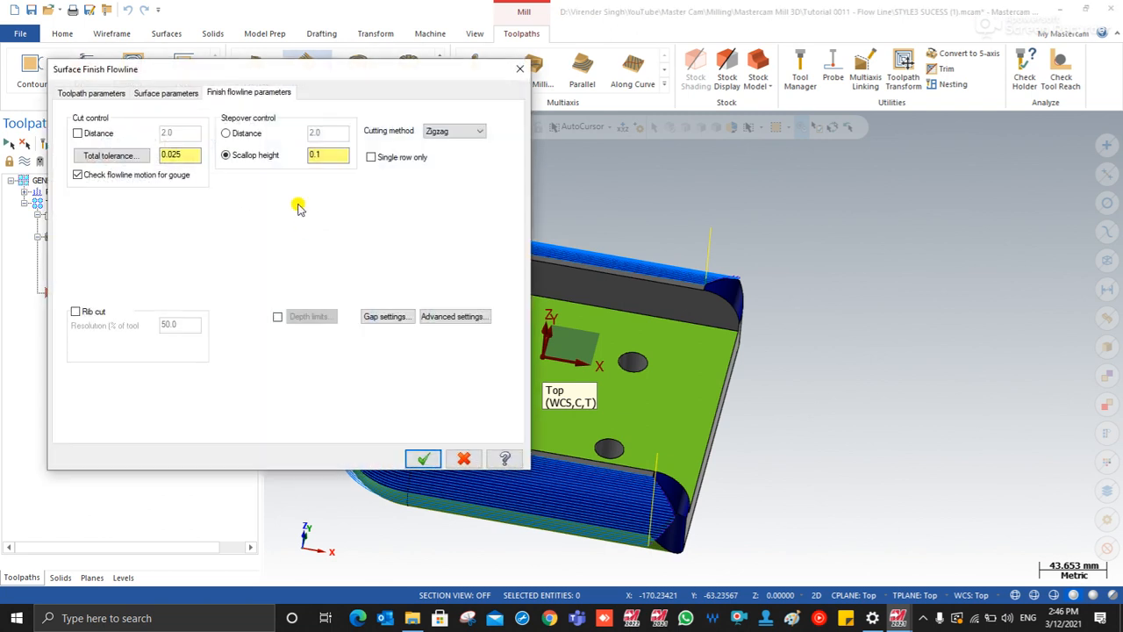
left_click(244, 138)
key("Tab")
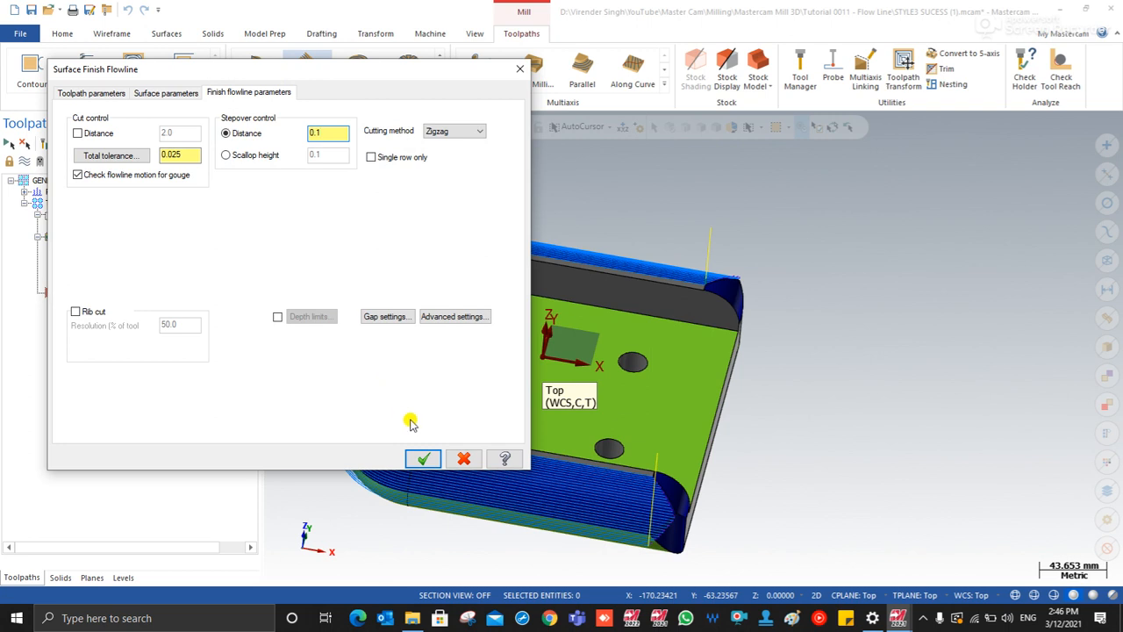
left_click(423, 459)
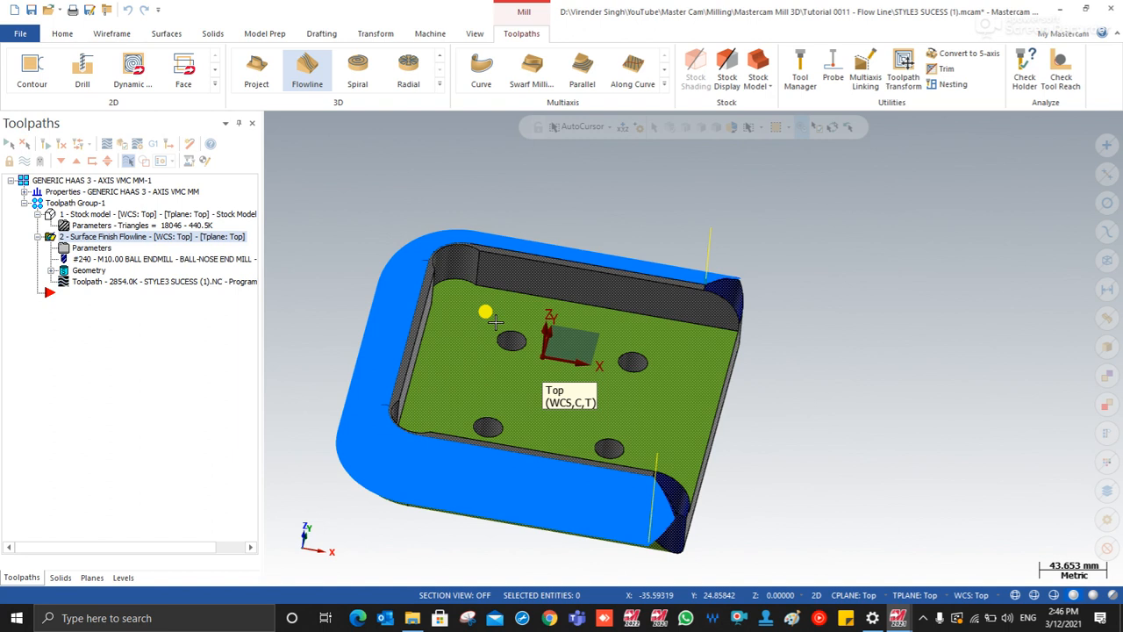
scroll(496, 321, "down", 3)
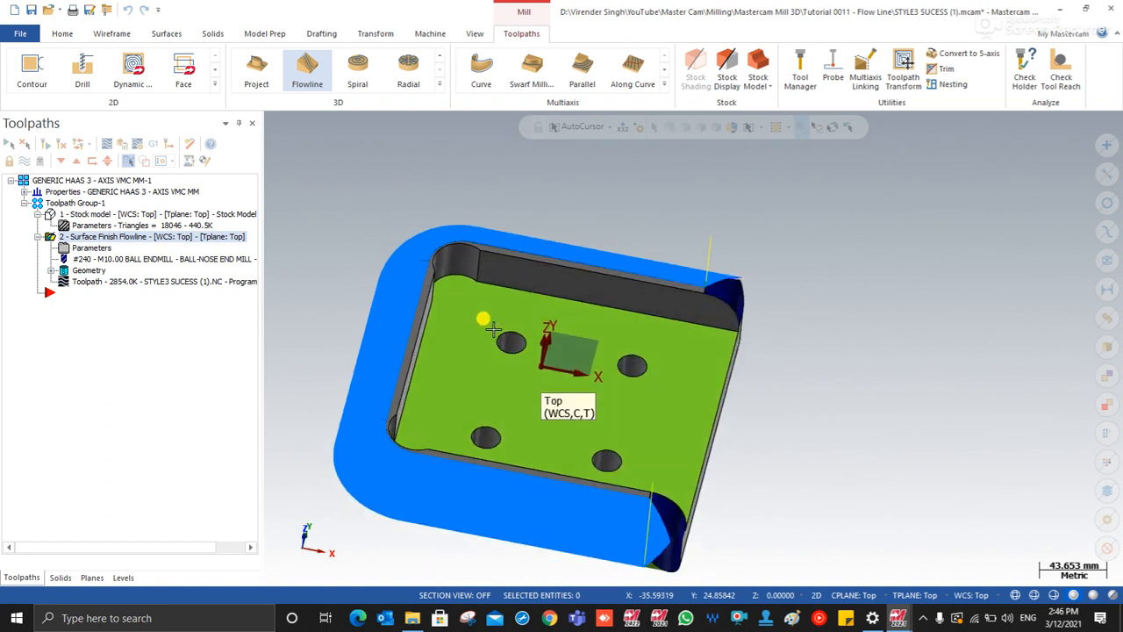
left_click(117, 279)
- Enable depth limits for the flowline toolpath, relative to the tip, with minimum depth 0.0 and maximum depth -10.0
left_click(82, 248)
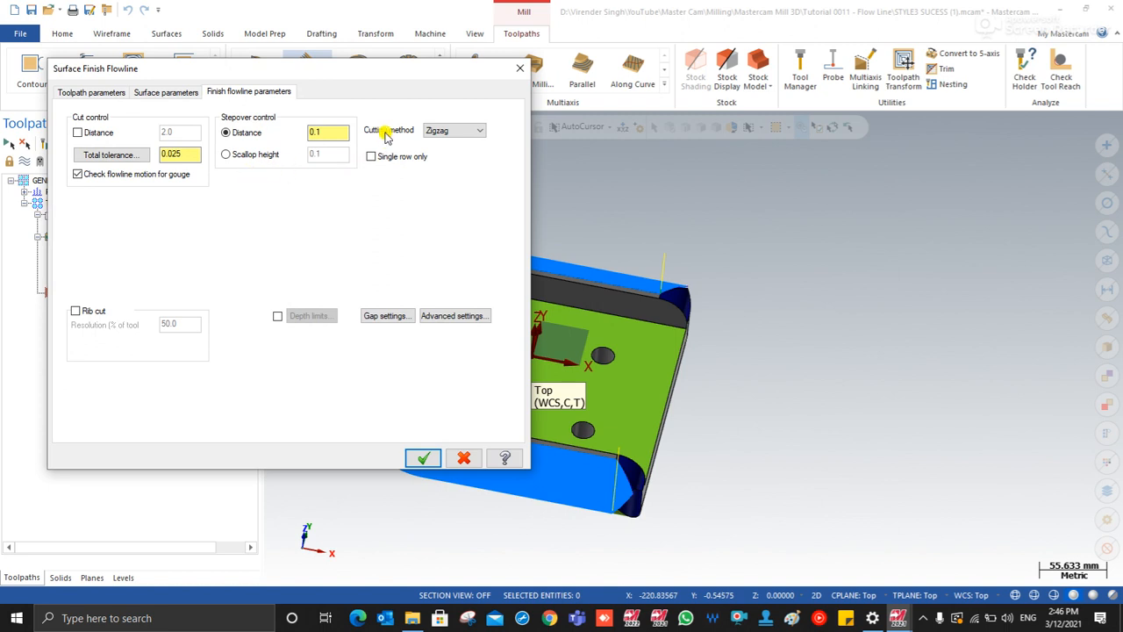
left_click(462, 130)
left_click(460, 132)
left_click(277, 318)
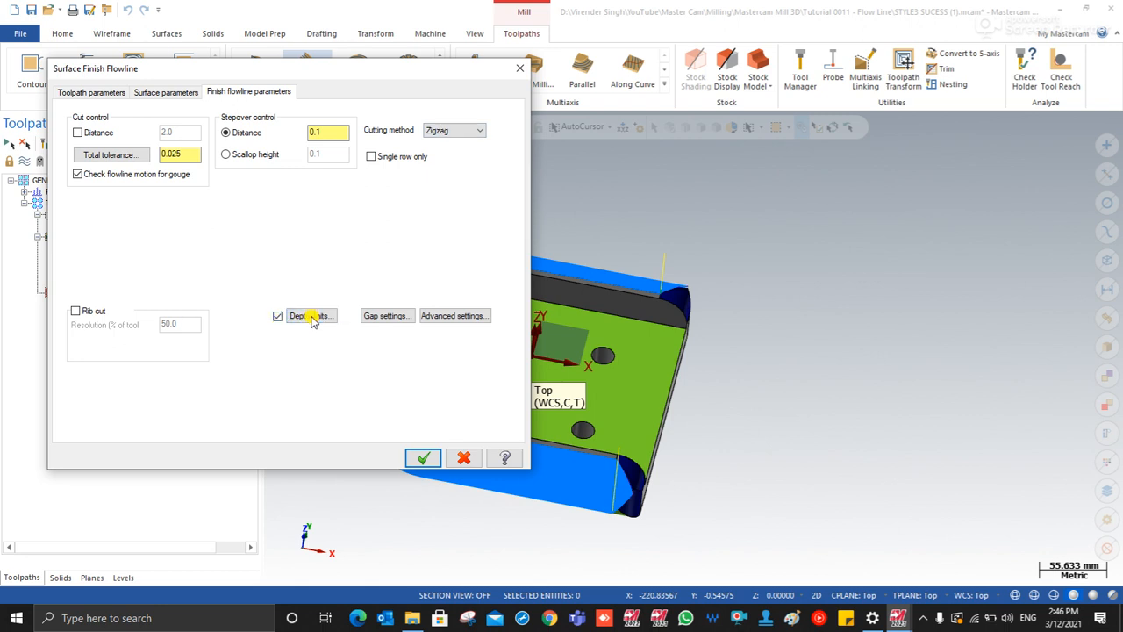
left_click(308, 317)
left_click_drag(168, 219, 121, 221)
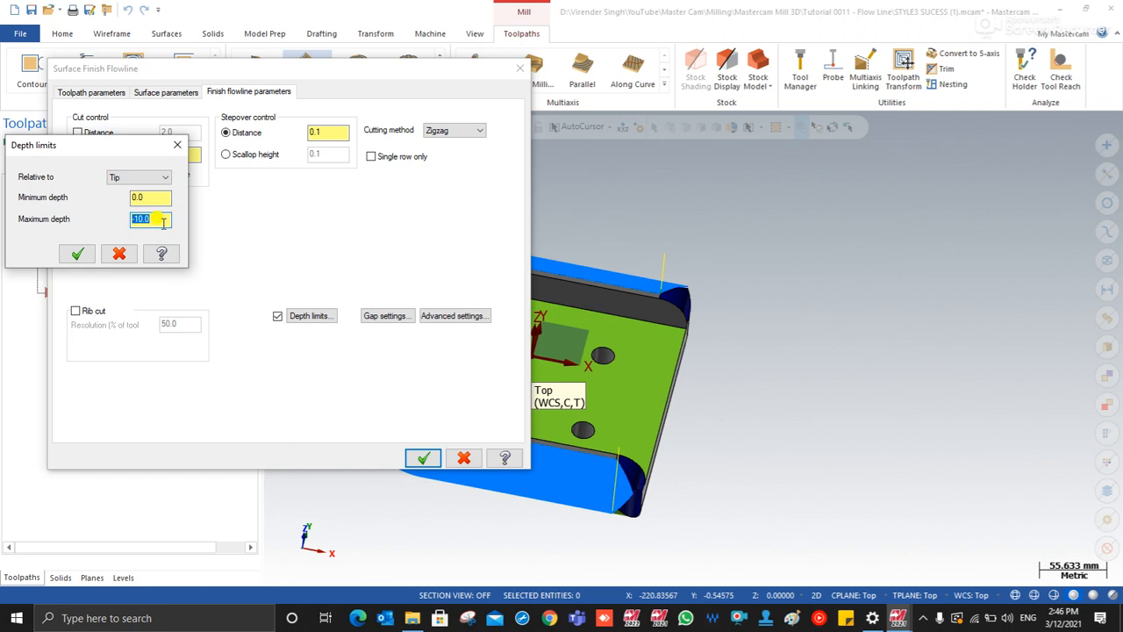
key("Return")
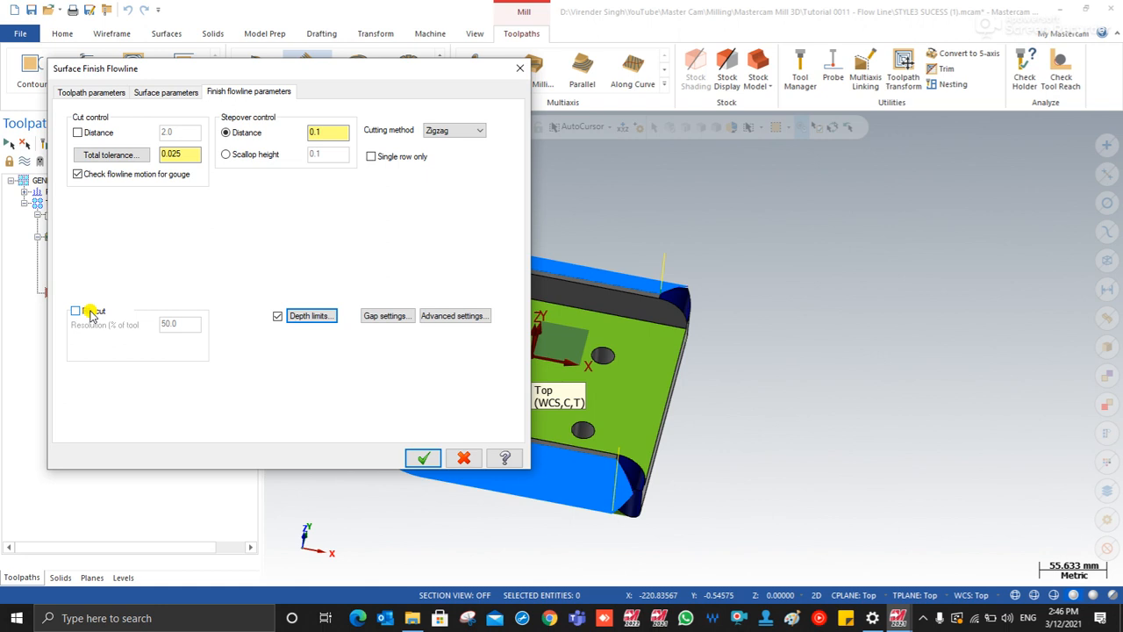
- Regenerate the depth-limited flowline toolpath and inspect how far down the rounded edges its passes reach
left_click_drag(255, 73, 296, 80)
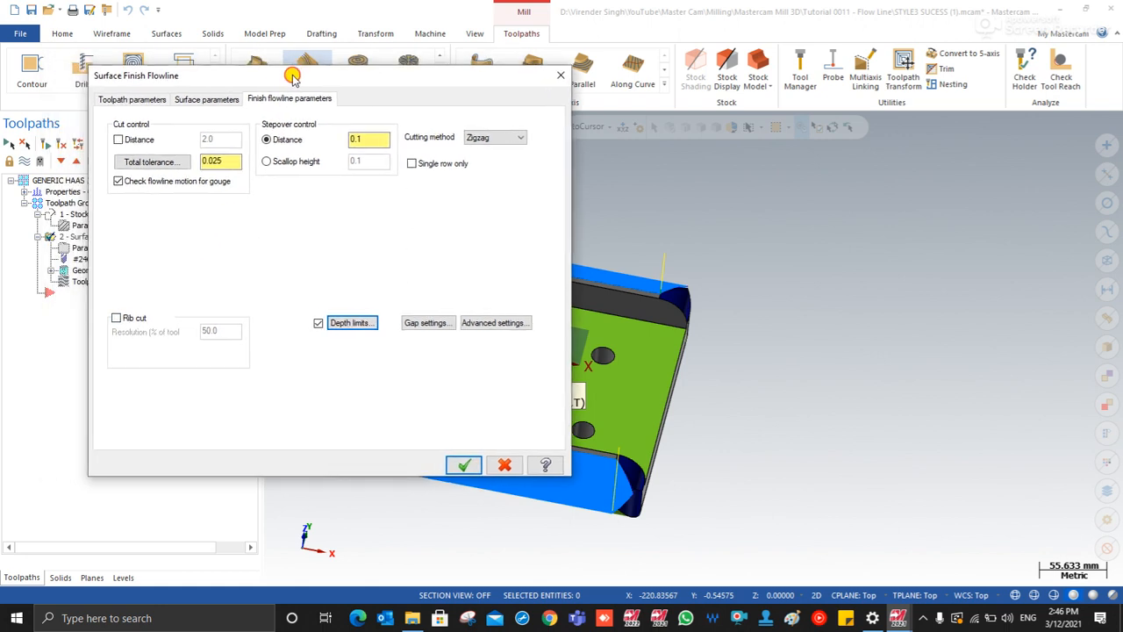
left_click(464, 466)
left_click(49, 150)
scroll(611, 432, "up", 1)
middle_click_drag(611, 435, 575, 403)
scroll(506, 433, "up", 5)
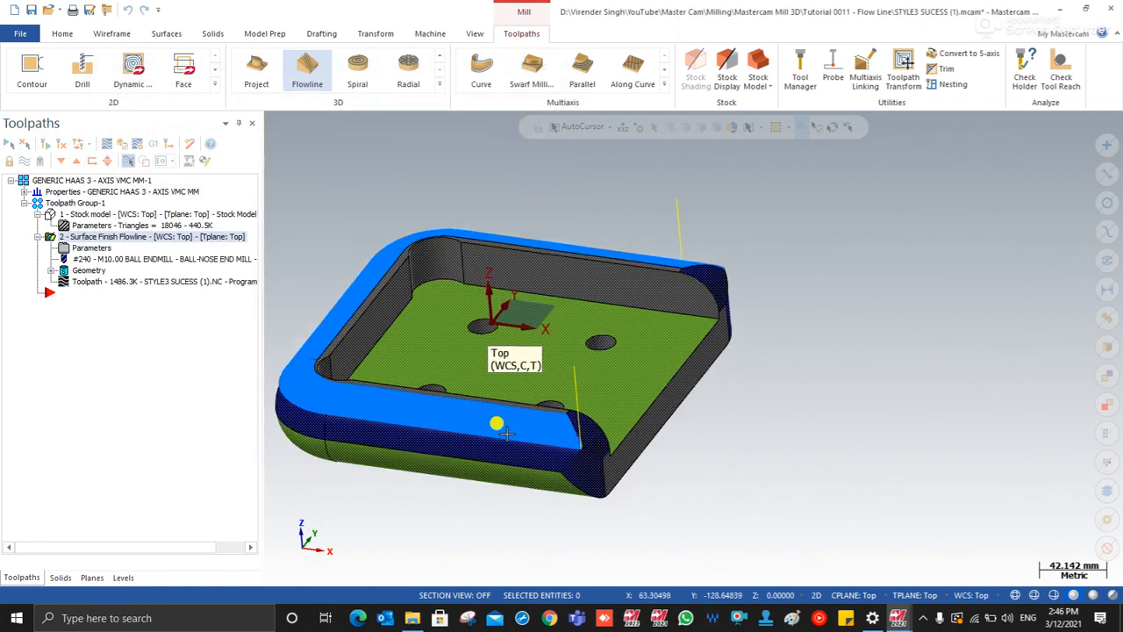
scroll(506, 434, "up", 2)
scroll(541, 426, "down", 3)
scroll(542, 426, "up", 3)
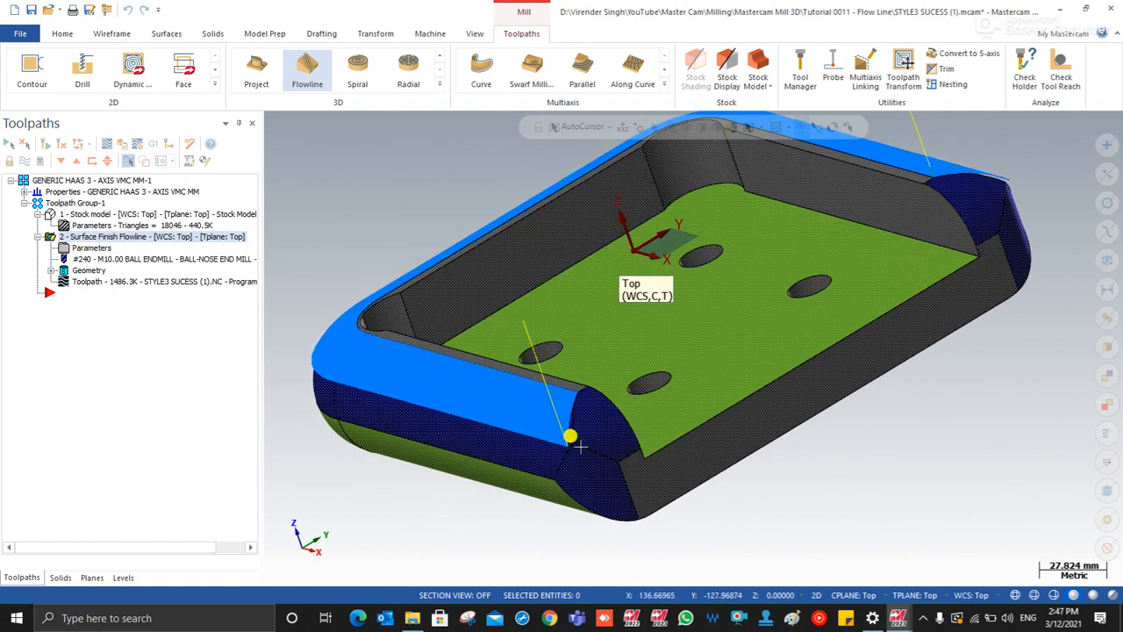
- Turn off the depth limits, regenerate the flowline toolpath, and paste a duplicate of the Surface Finish Flowline operation below it
left_click(91, 249)
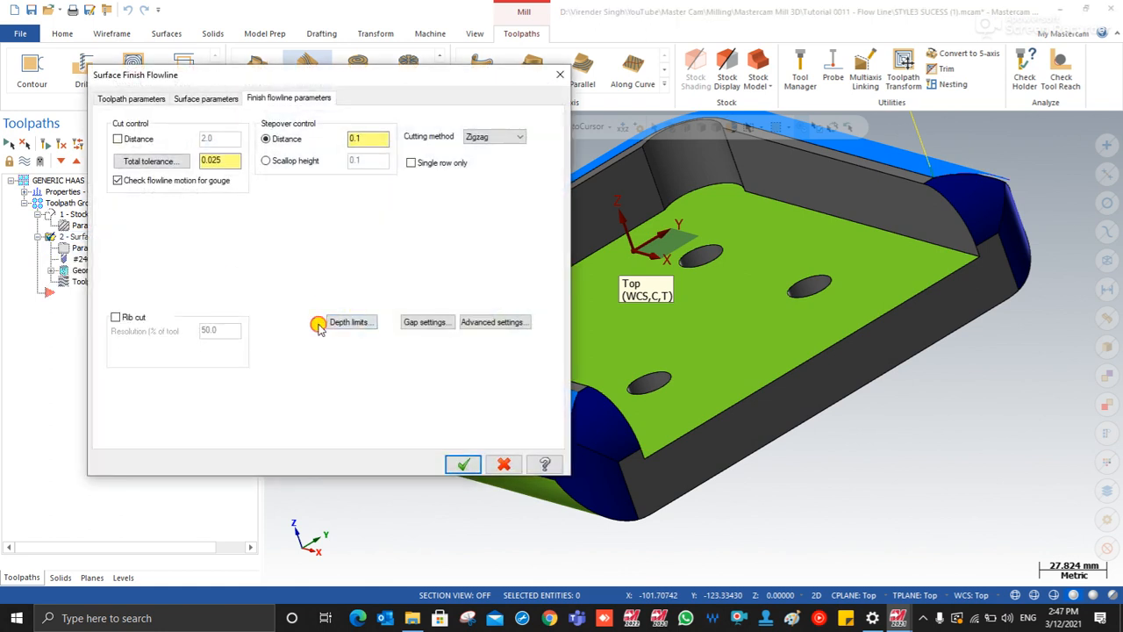
left_click(463, 462)
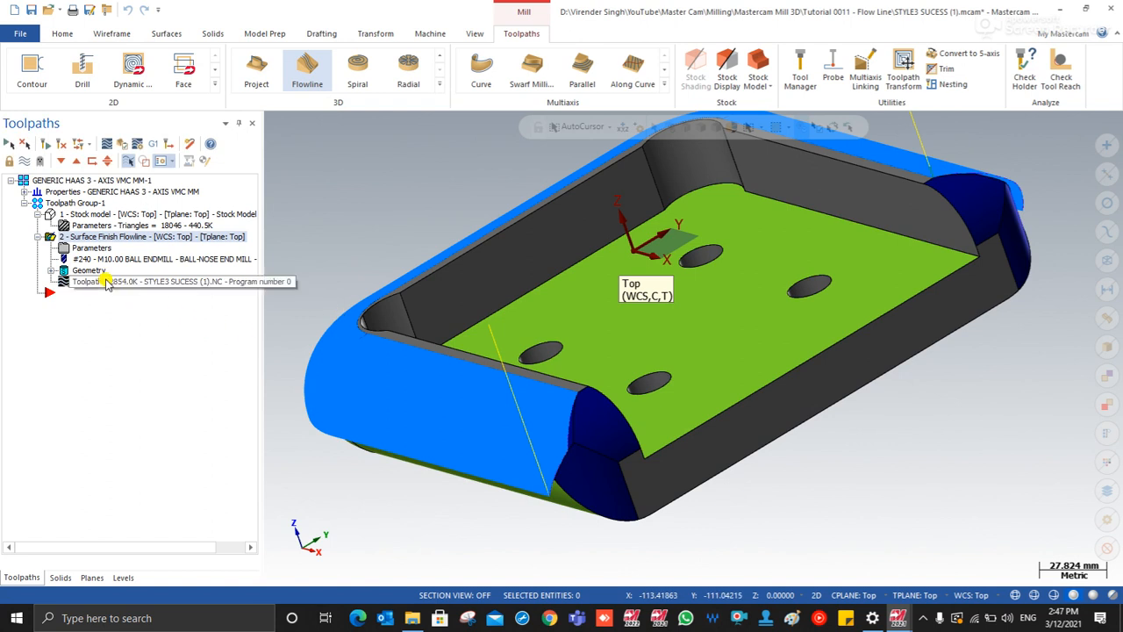
key("ctrl+v")
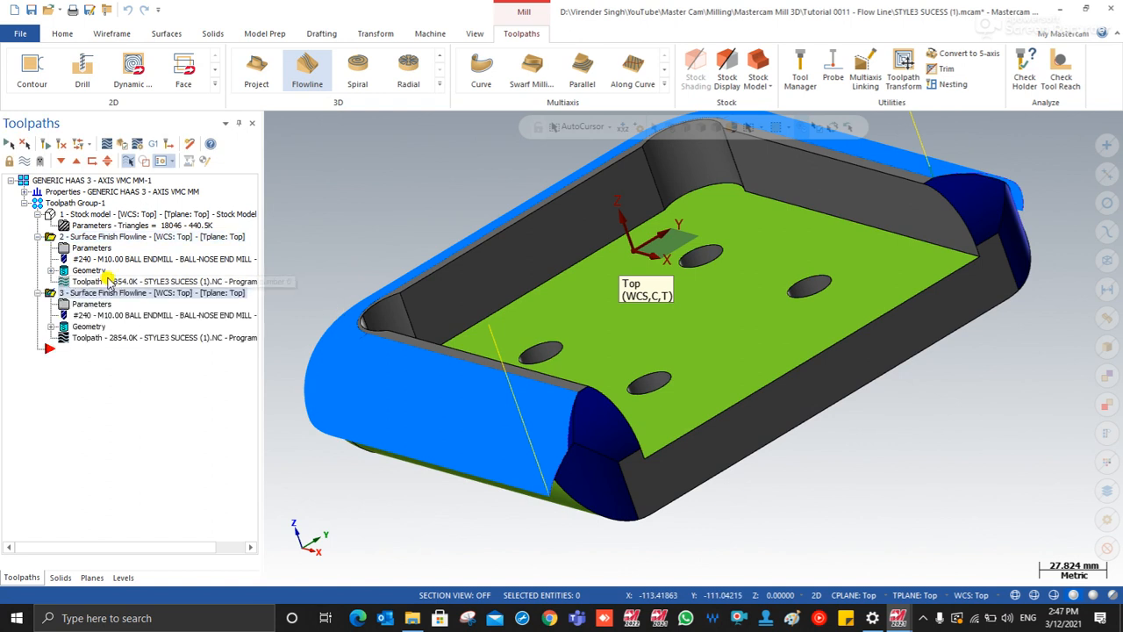
- Replace the duplicated flowline operation's drive surfaces with the two small upper corner faces at the tray's open side
left_click(82, 326)
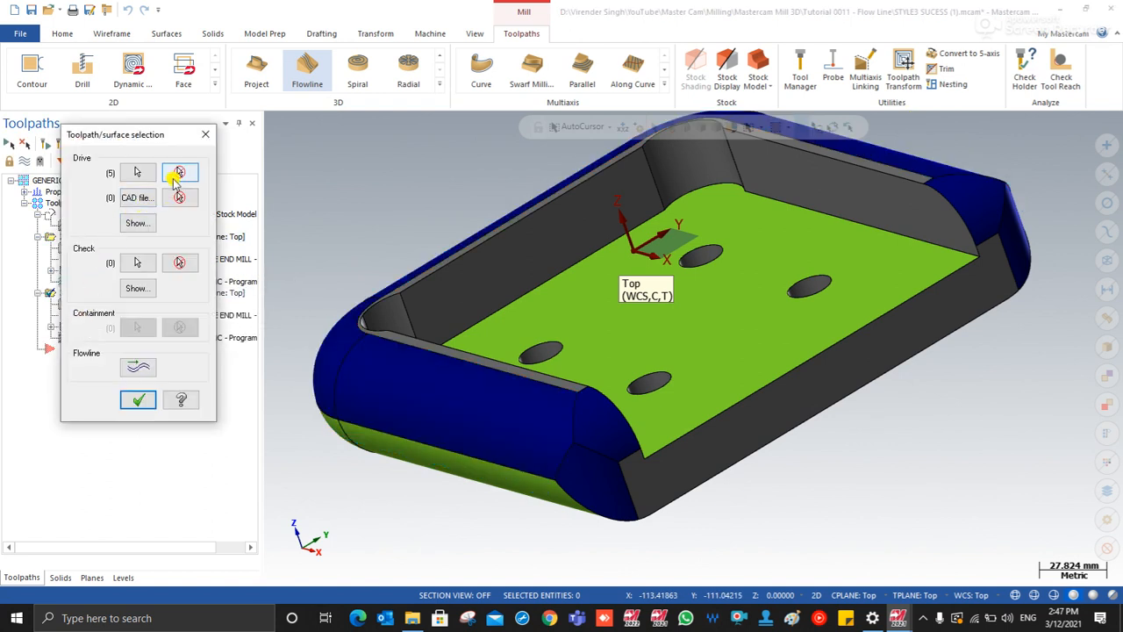
left_click(136, 172)
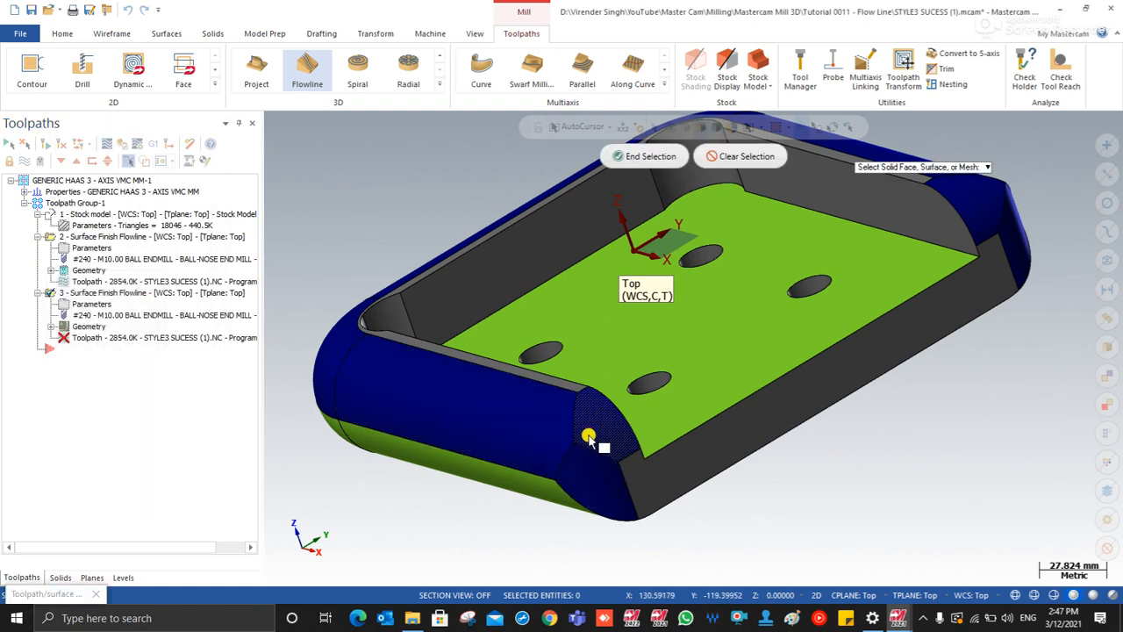
scroll(568, 500, "down", 1)
scroll(704, 401, "up", 1)
left_click(853, 294)
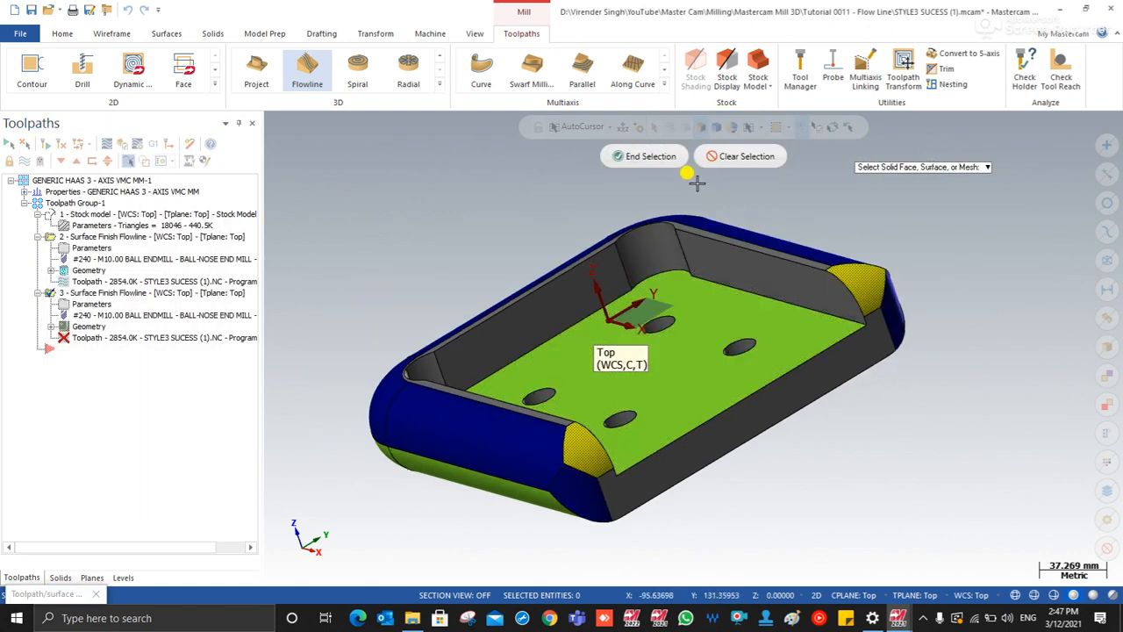
left_click(645, 158)
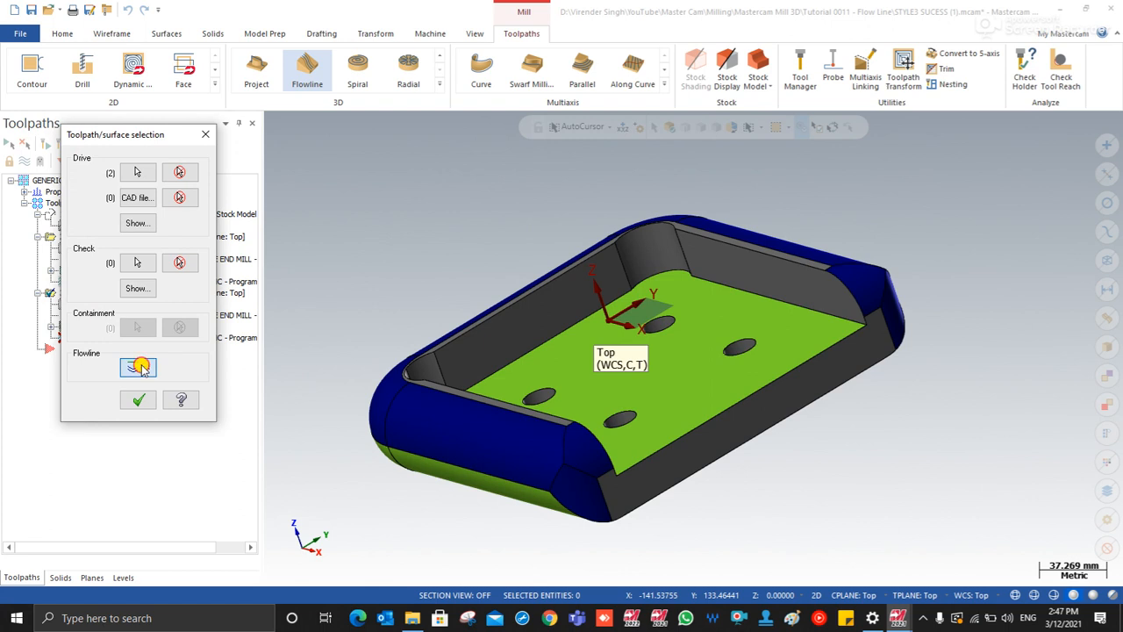
- Review and accept the flowline data for the two upper corner faces and regenerate the toolpath
left_click(139, 367)
mouse_move(386, 414)
middle_mouse_down()
mouse_move(445, 441)
mouse_move(489, 439)
mouse_move(388, 414)
middle_mouse_up()
left_click(72, 335)
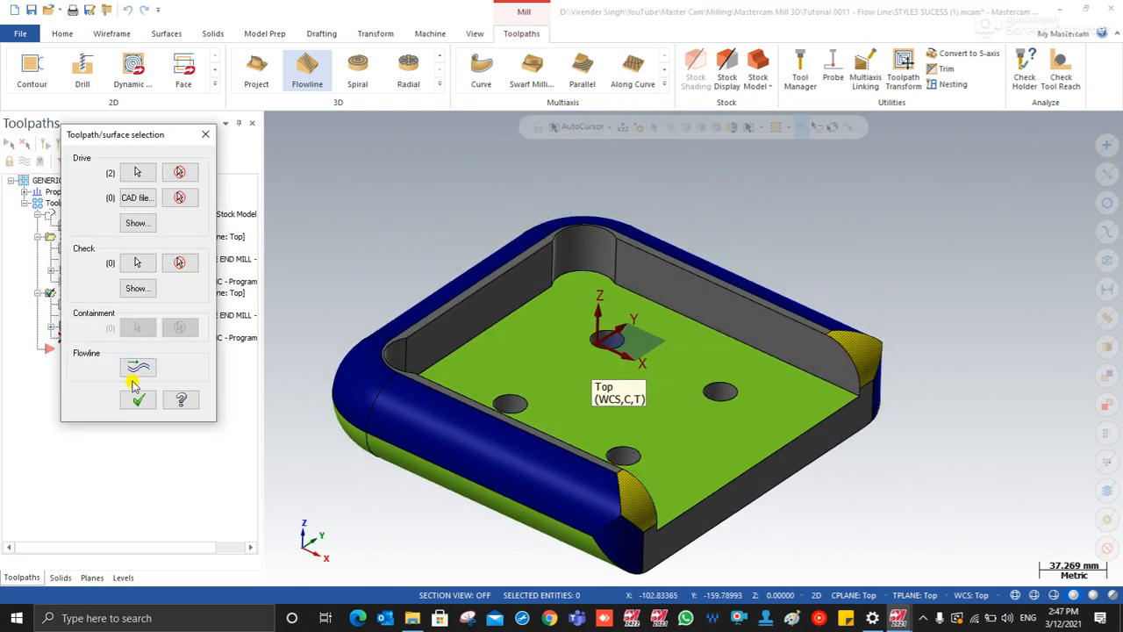
left_click(138, 400)
left_click(45, 145)
middle_click_drag(539, 296, 641, 421)
- Duplicate the corner flowline operation and set the copy's drive surfaces to the two lower corner faces at the tray's open side
key("ctrl+c")
key("ctrl+v")
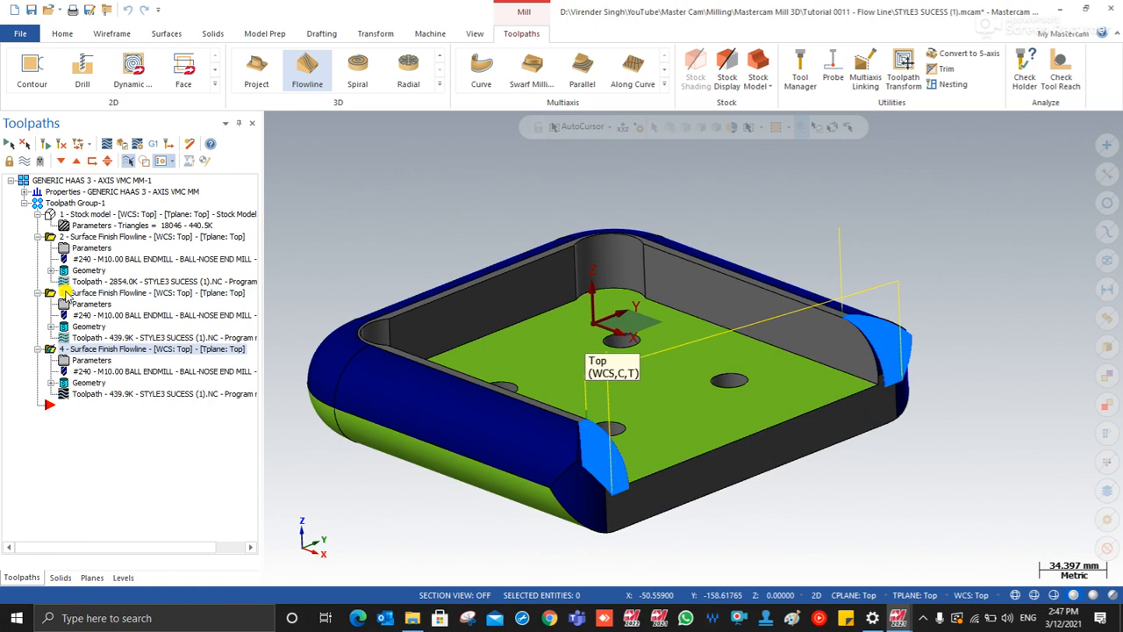
left_click(77, 384)
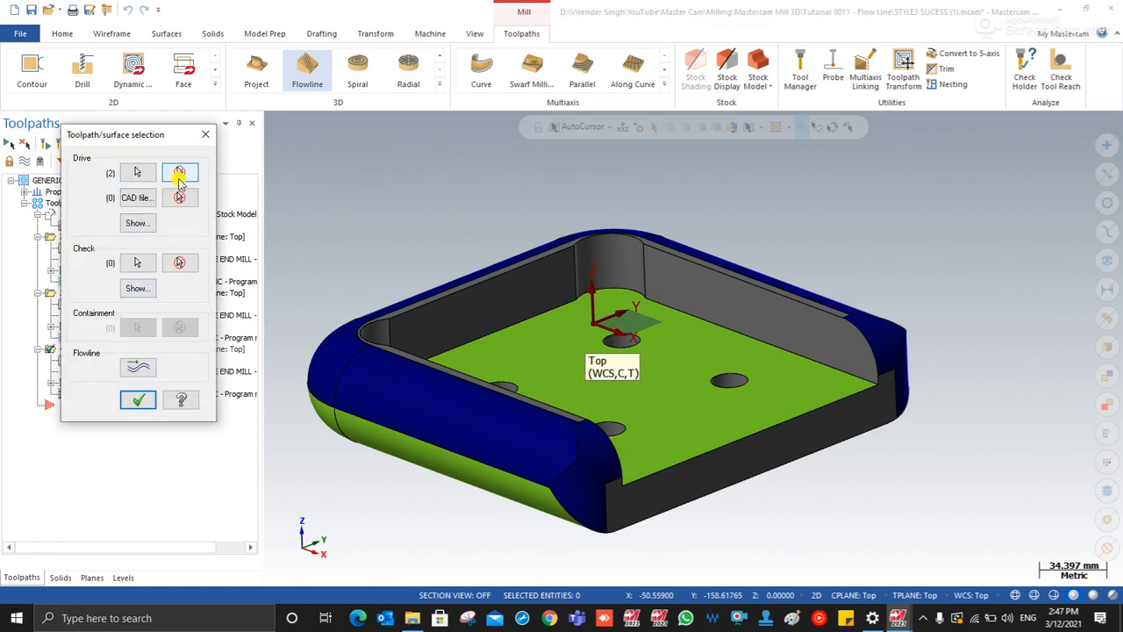
left_click(137, 174)
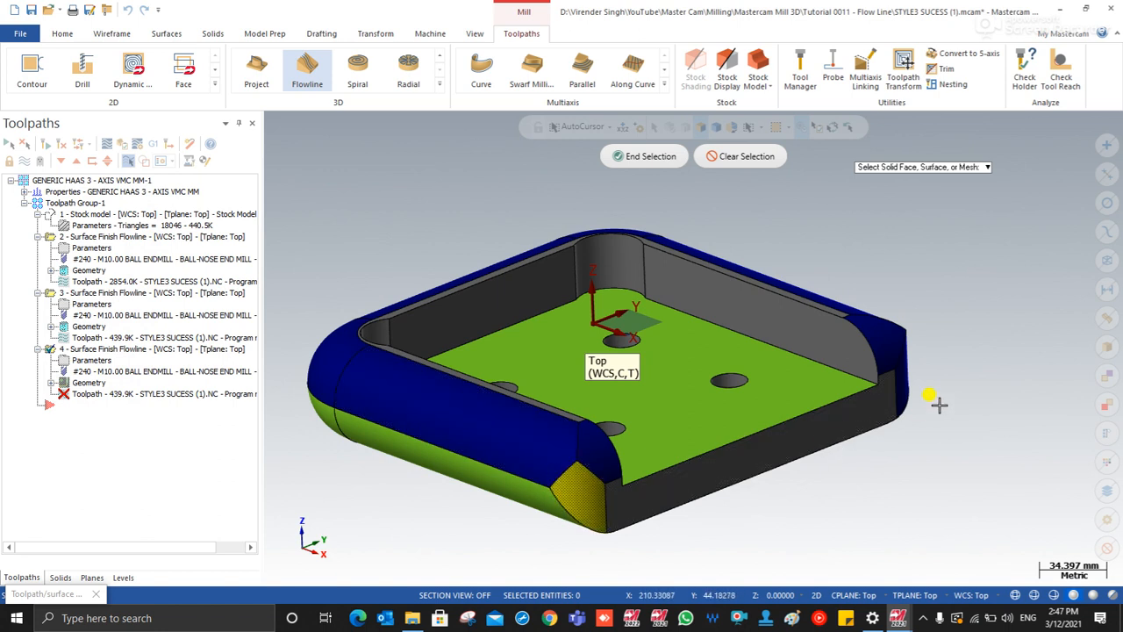
mouse_move(903, 384)
middle_mouse_down()
mouse_move(871, 383)
mouse_move(903, 381)
middle_mouse_up()
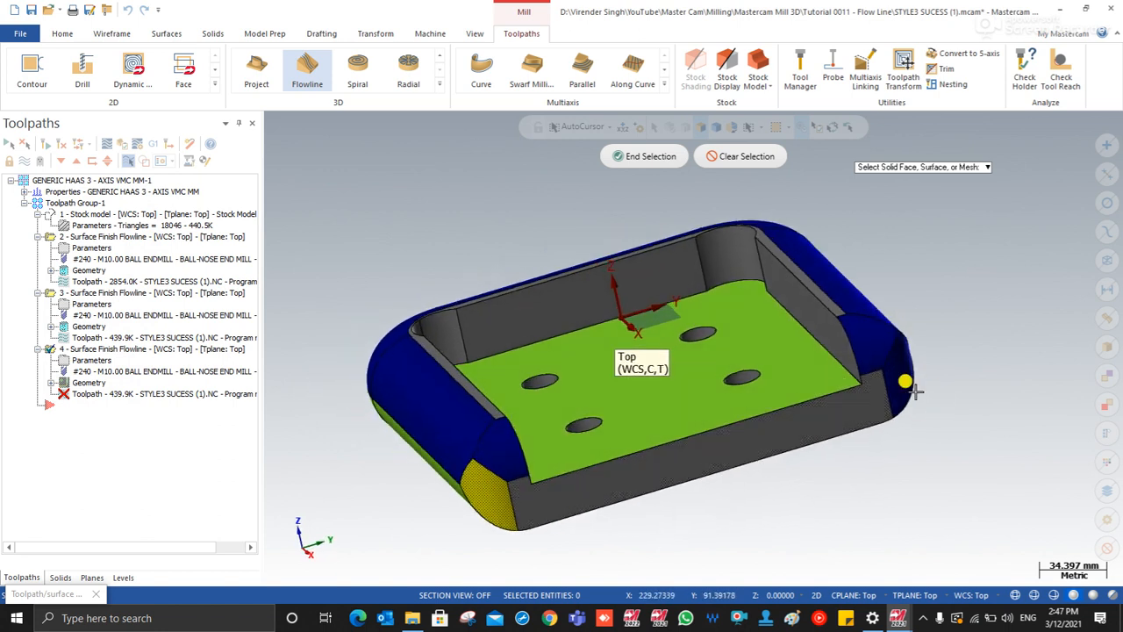
left_click(643, 158)
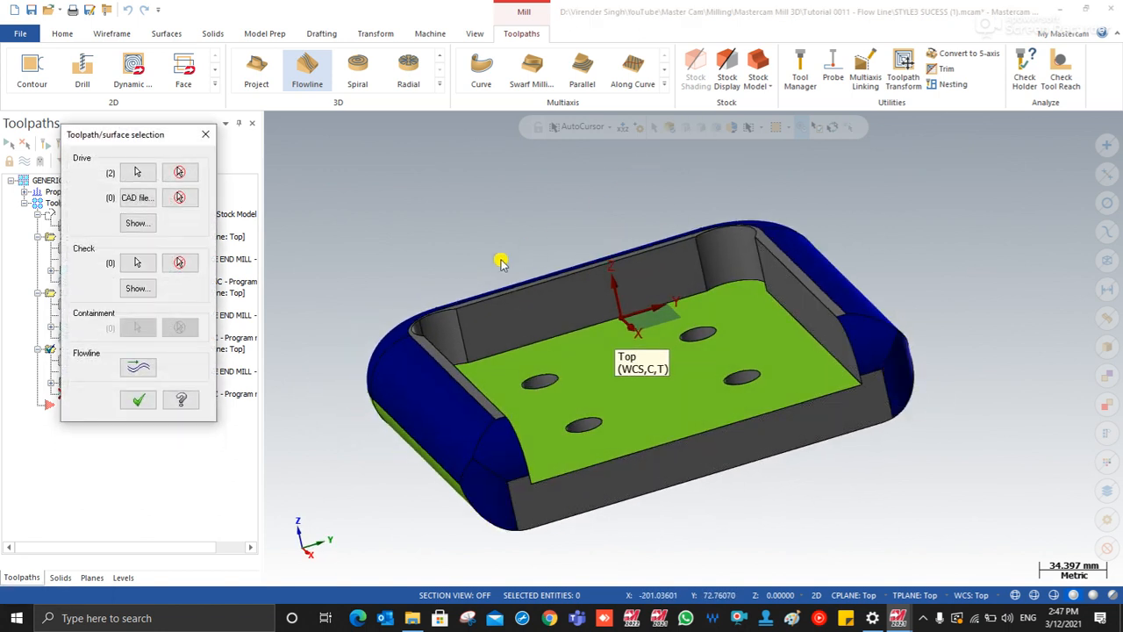
- Flip the step direction so the flowline starts at the upper edge of the lower corner faces, and regenerate the toolpath
left_click(137, 367)
mouse_move(394, 476)
middle_mouse_down()
mouse_move(418, 456)
mouse_move(399, 452)
mouse_move(403, 464)
middle_mouse_up()
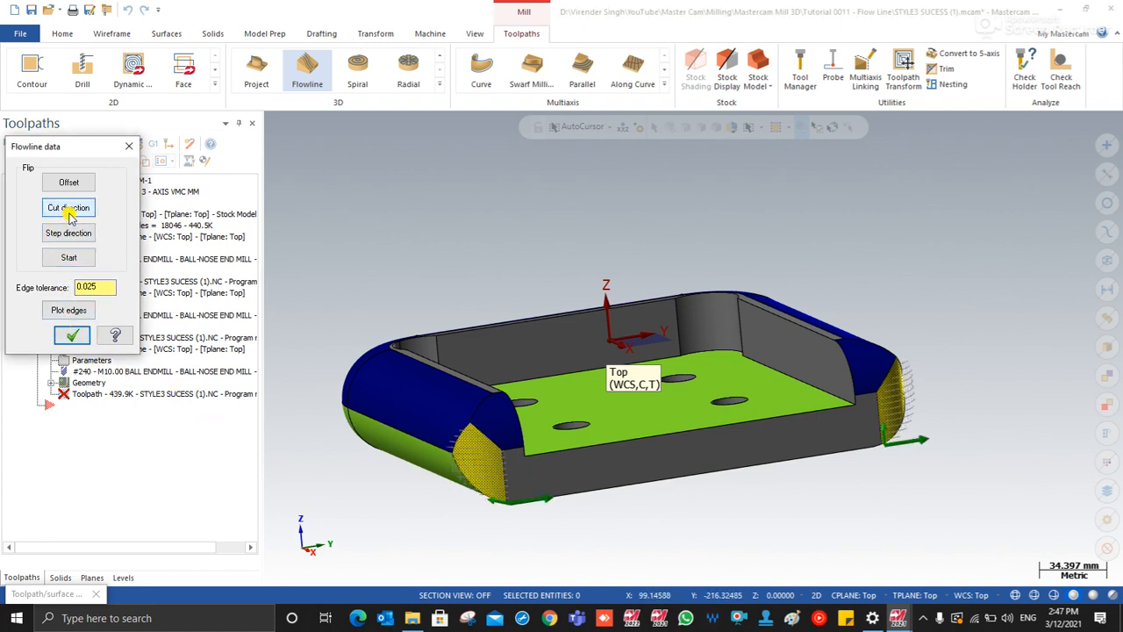
left_click(71, 234)
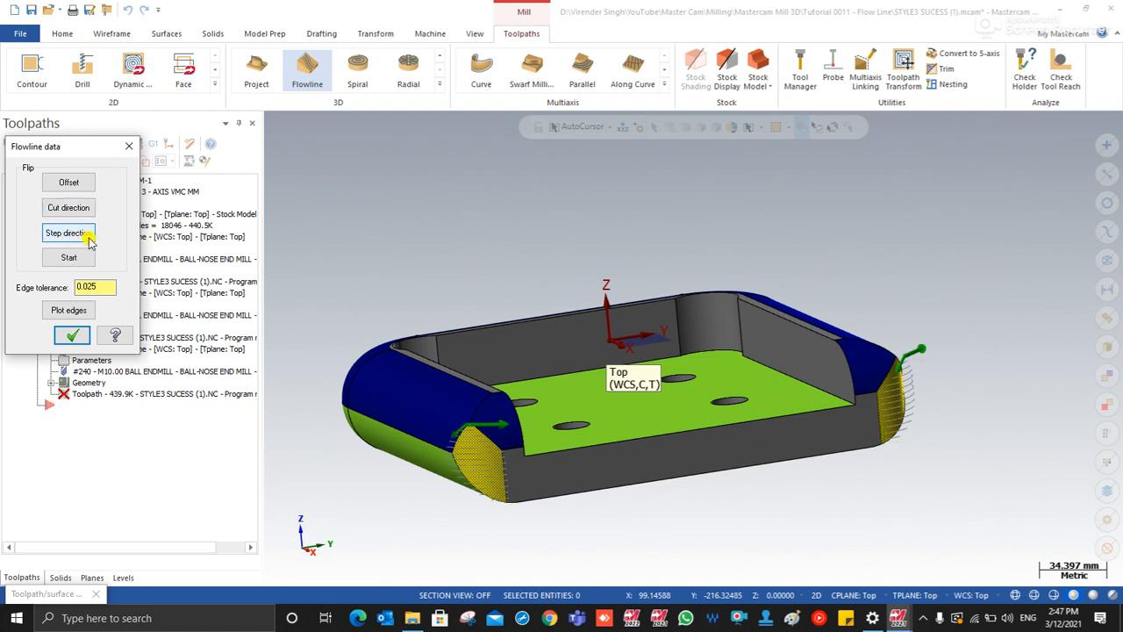
middle_click_drag(408, 453, 462, 434)
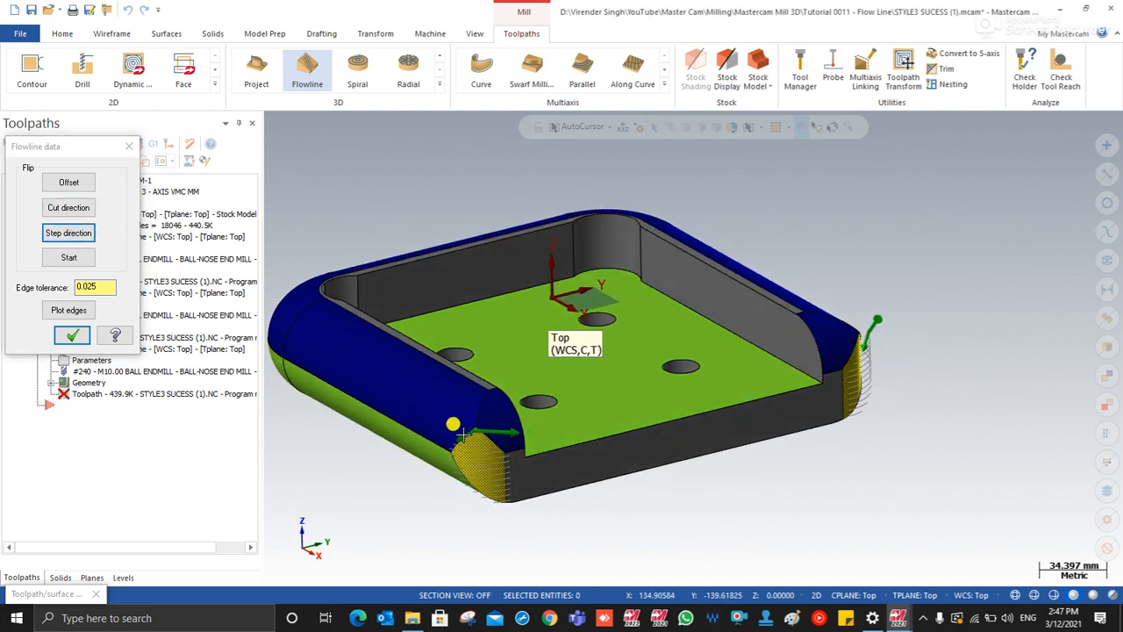
left_click(73, 334)
left_click(138, 399)
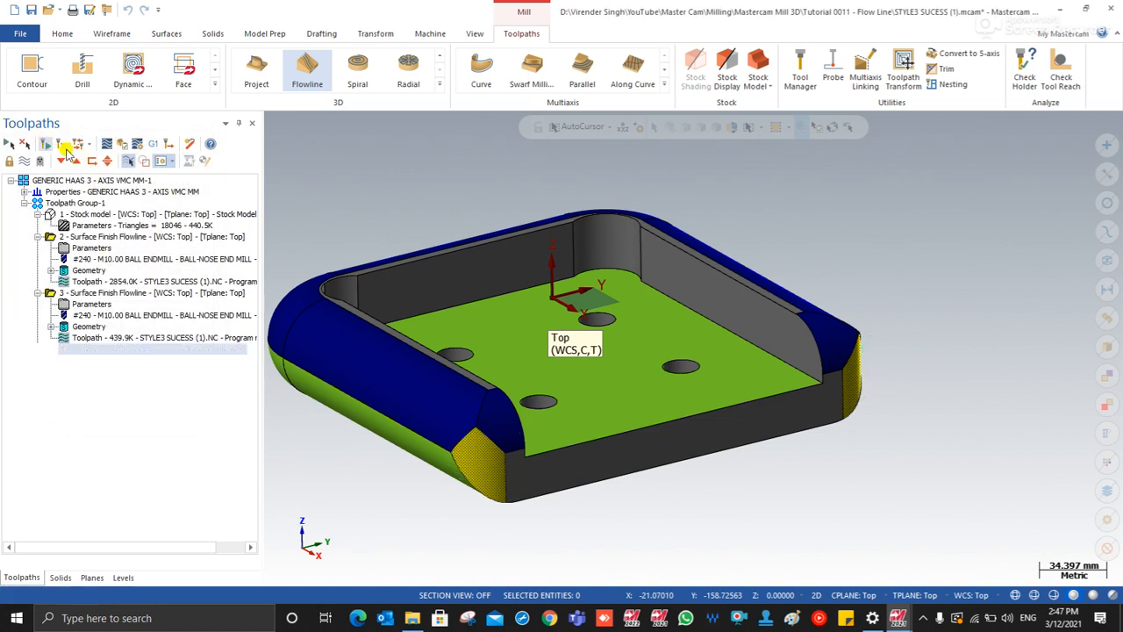
- Backplot the lower corner flowline toolpath and inspect the ball endmill's passes over both corner faces
left_click(102, 146)
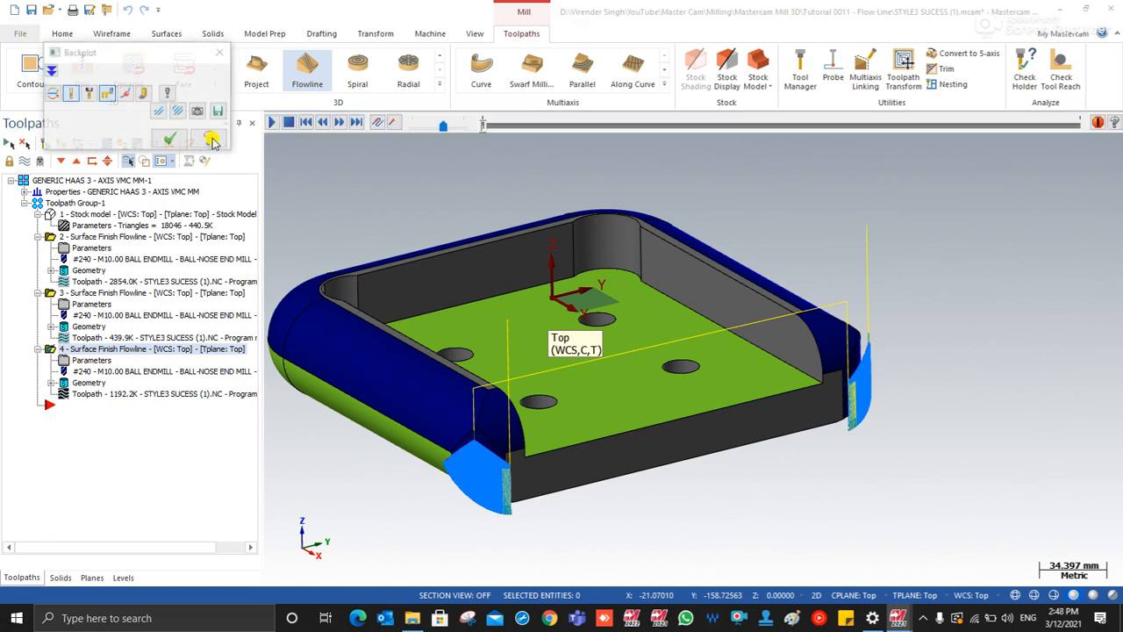
middle_click_drag(602, 435, 693, 440)
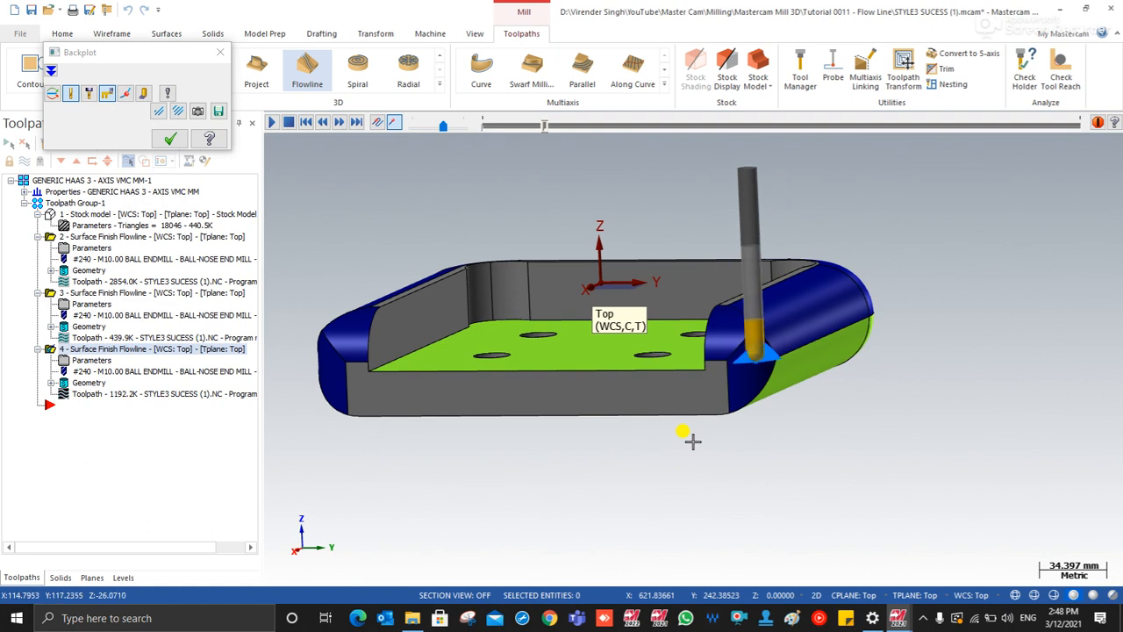
middle_click_drag(693, 440, 539, 459)
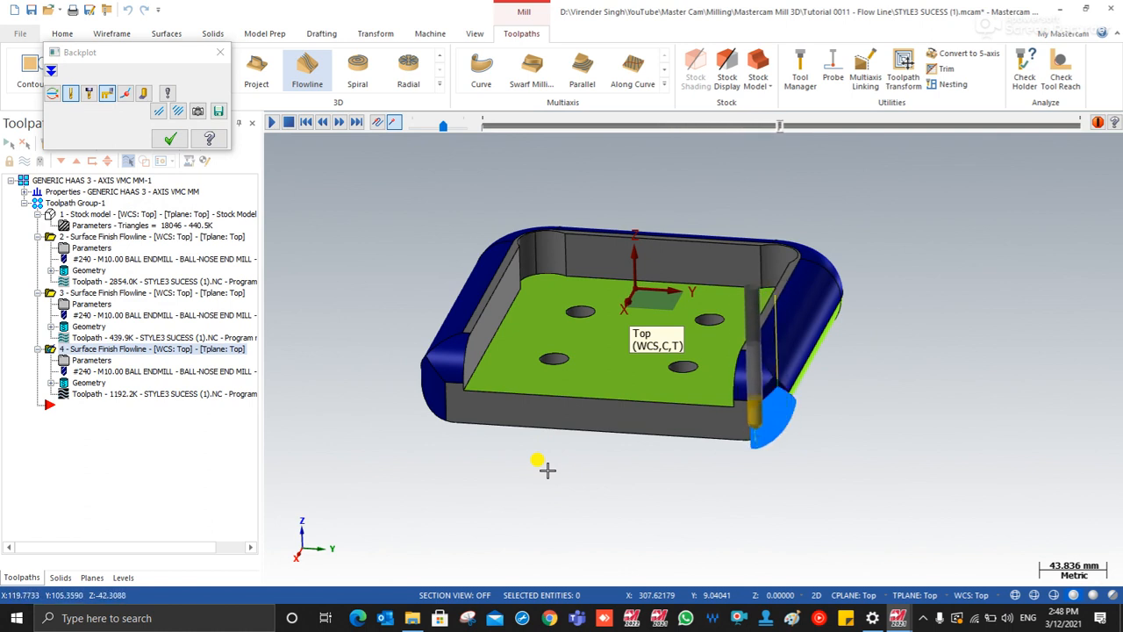
middle_click_drag(546, 471, 633, 482)
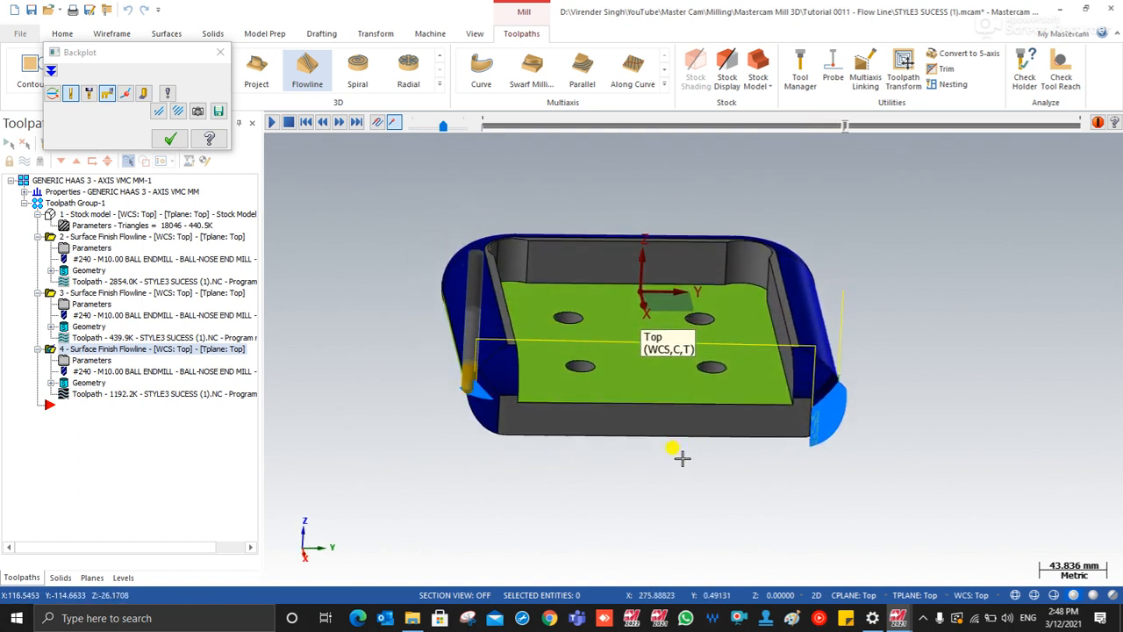